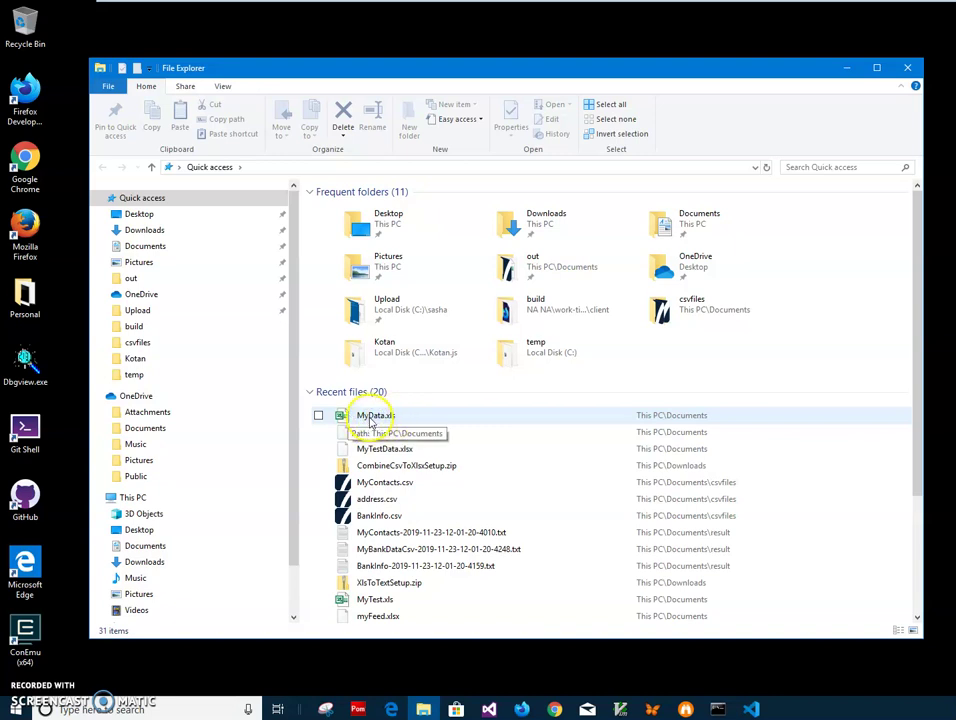
Open MyData.xls in the spreadsheet viewer and inspect cells in its contacts table.
double_click(371, 420)
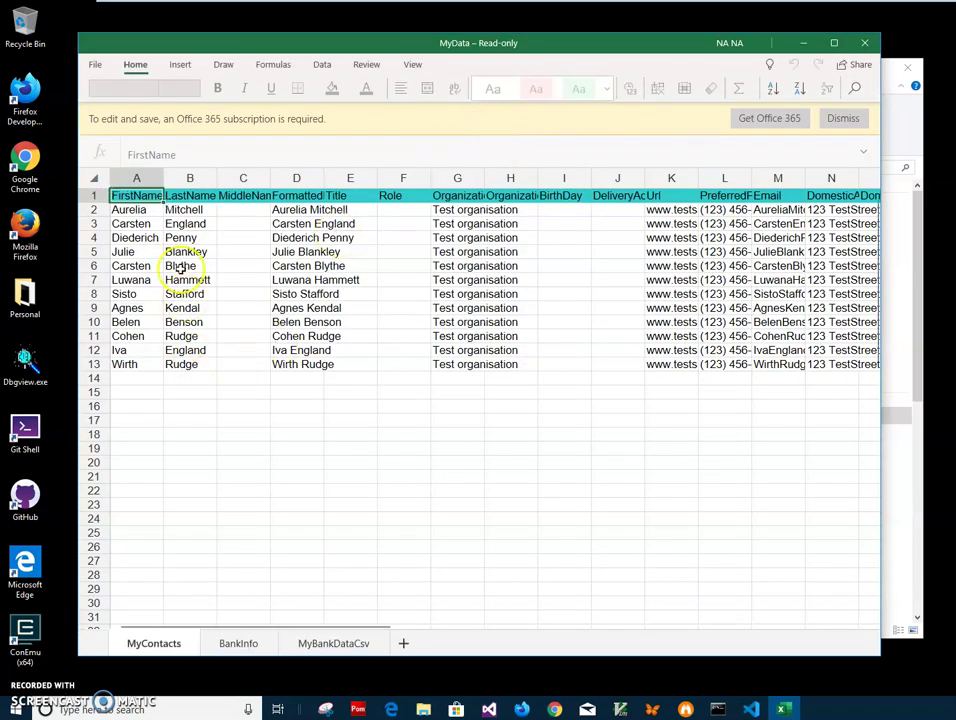
left_click(187, 252)
left_click(193, 297)
left_click(285, 322)
left_click(300, 266)
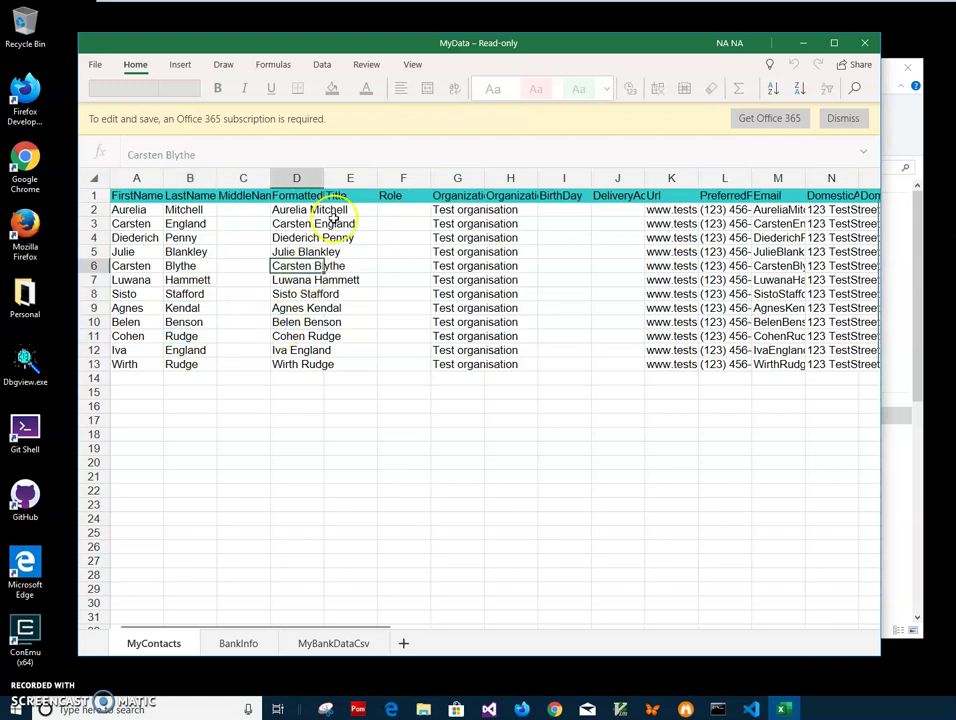
left_click(445, 207)
left_click(445, 293)
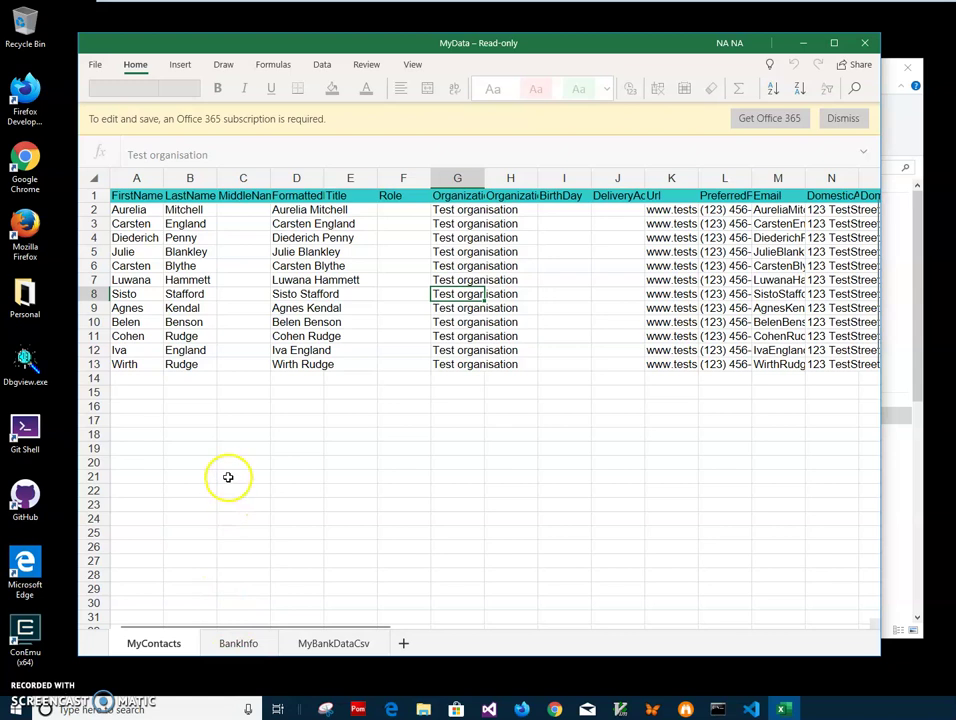
mouse_move(240, 643)
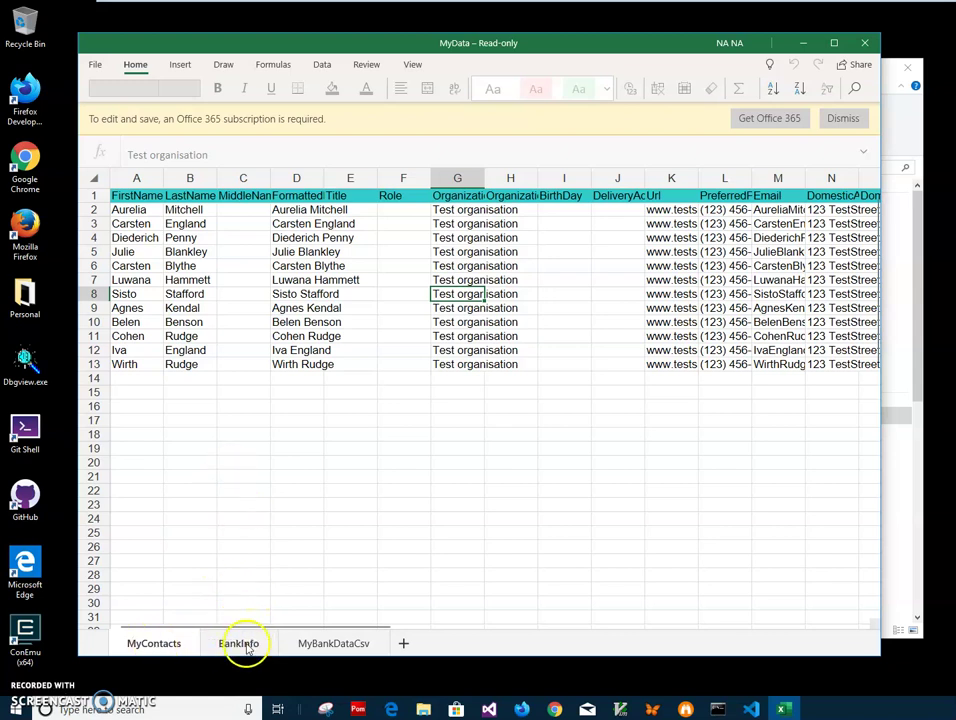
Browse the BankInfo and MyBankDataCsv sheets, then return to MyContacts.
left_click(243, 643)
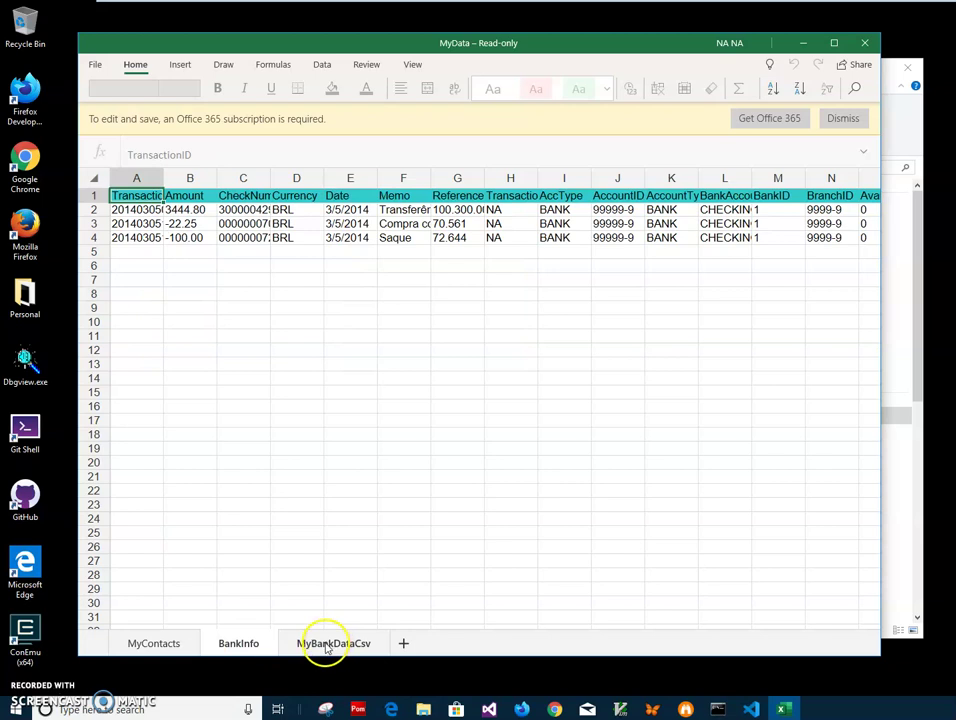
left_click(328, 645)
left_click(371, 505)
scroll(331, 553, "down", 5)
scroll(326, 504, "up", 5)
left_click(248, 418)
left_click(252, 648)
left_click(154, 648)
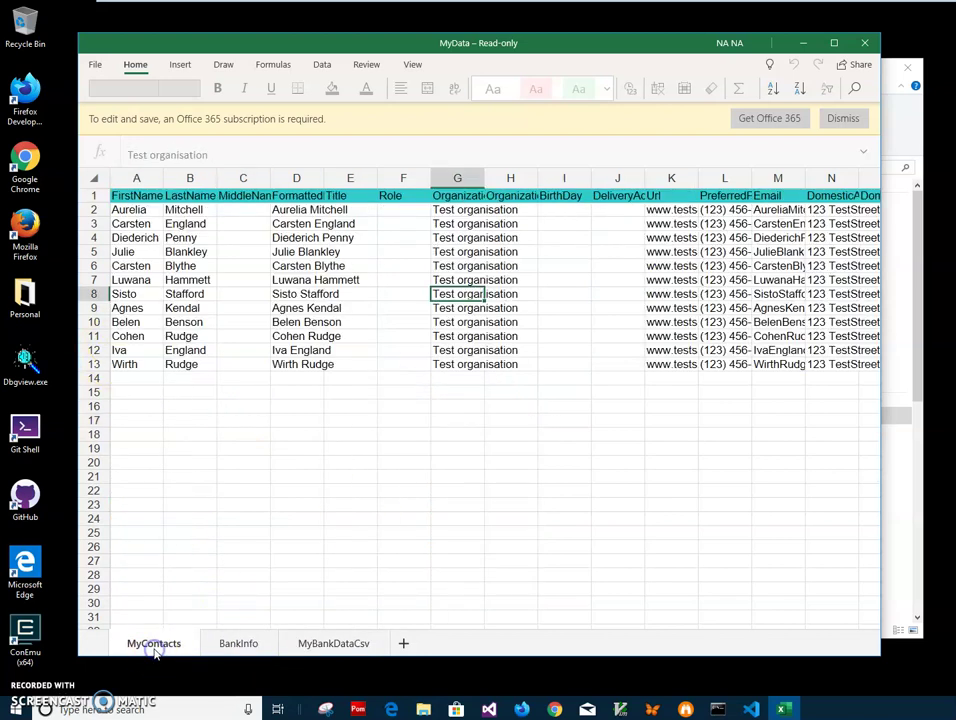
Dismiss the Office 365 notice and close the MyData spreadsheet.
left_click(843, 118)
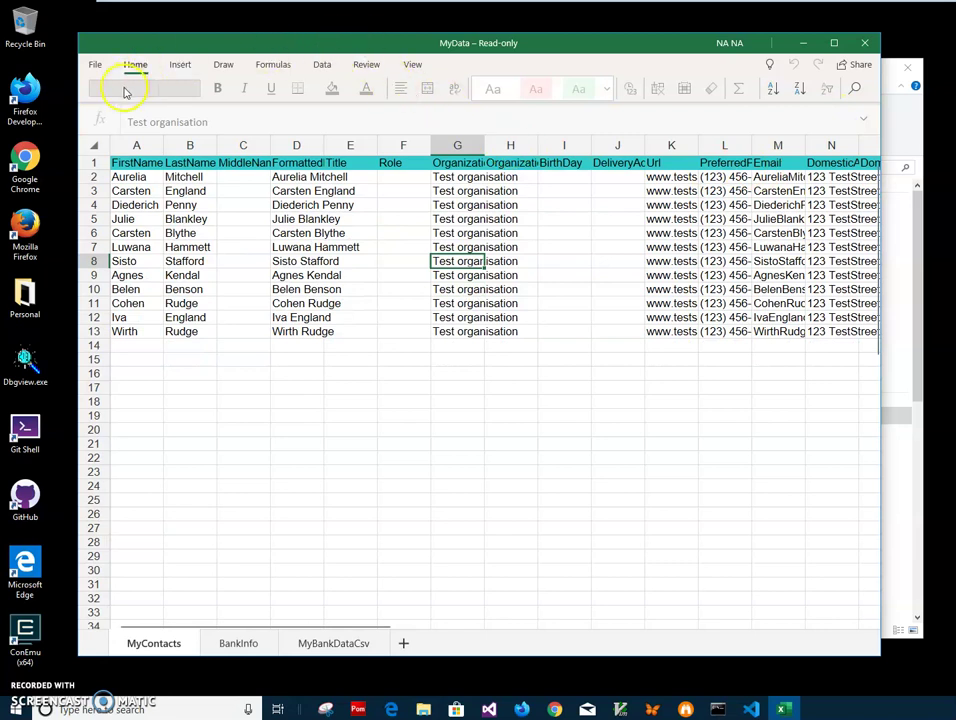
left_click(892, 112)
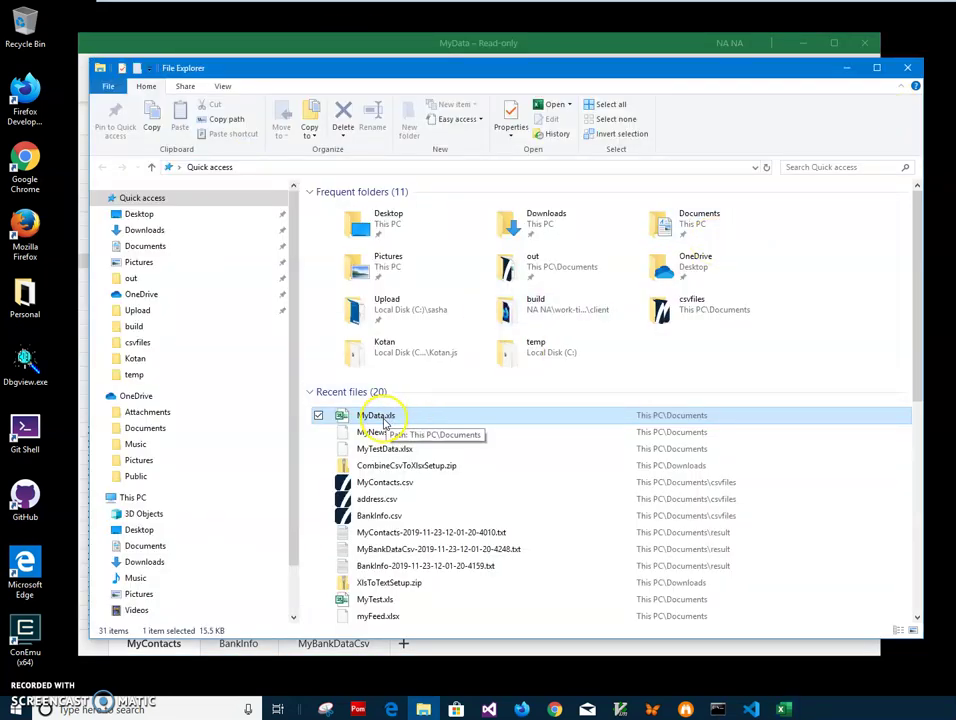
left_click(681, 46)
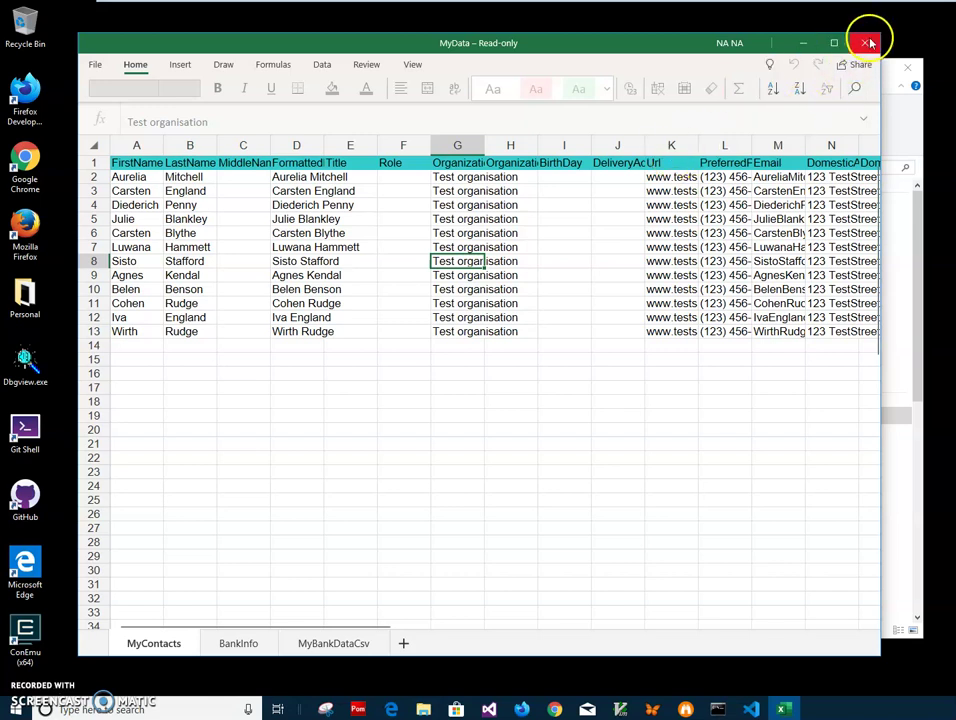
left_click(869, 42)
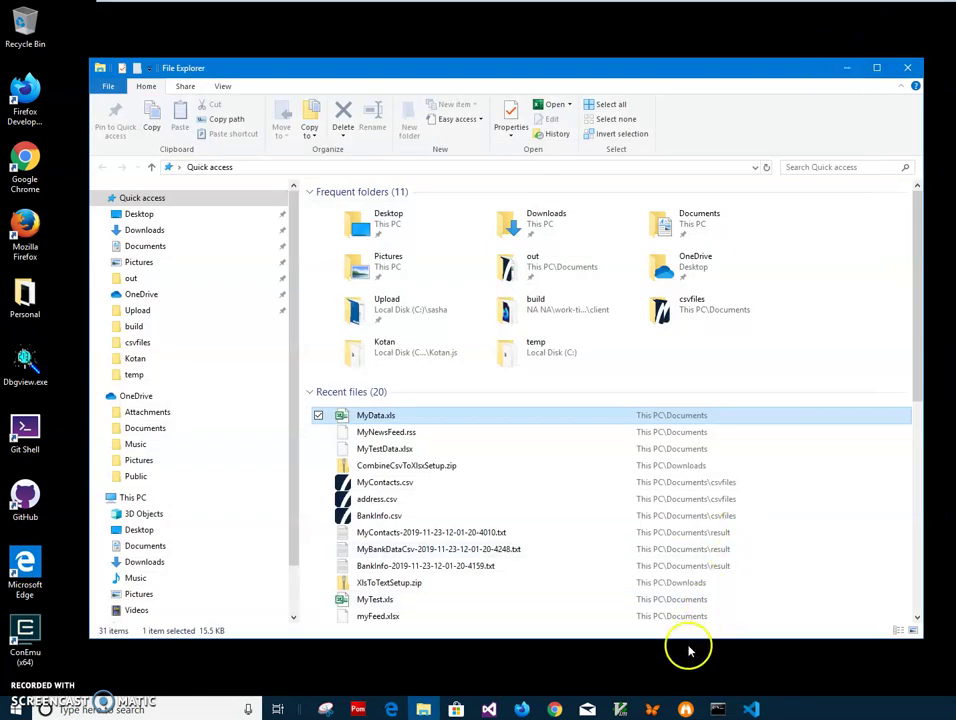
Go to whiterocksoftware.com in Chrome and search the site for 'xls'.
left_click(555, 709)
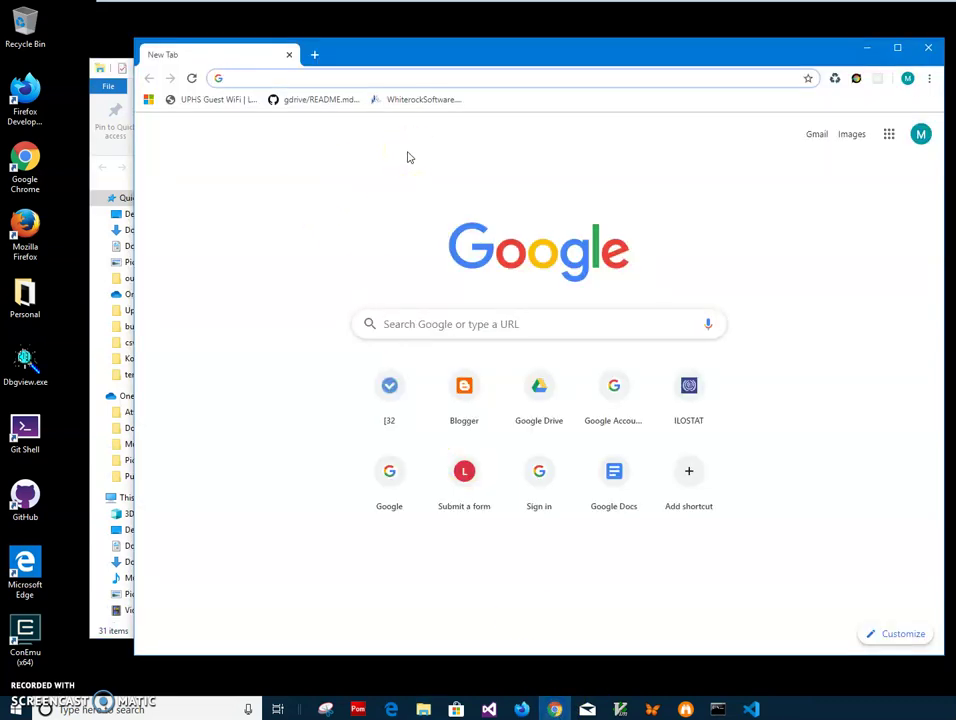
type("whi")
key("Return")
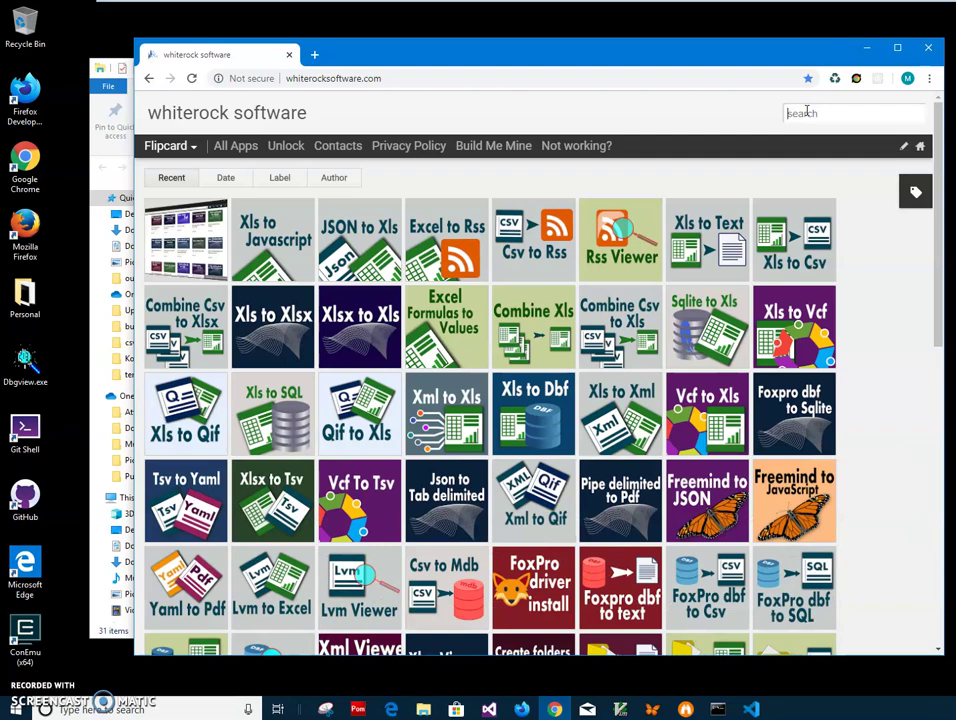
type("xs")
key("BackSpace")
type("s")
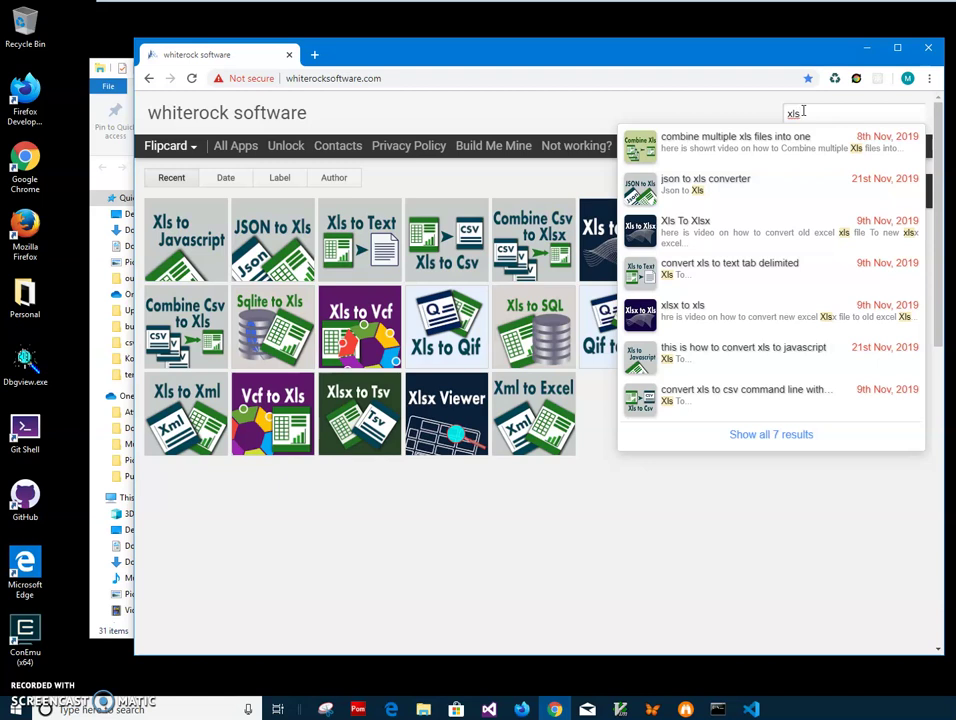
Download the installer from the Xls To Xlsx post and open XlsToXlsxSetup.zip.
left_click(692, 236)
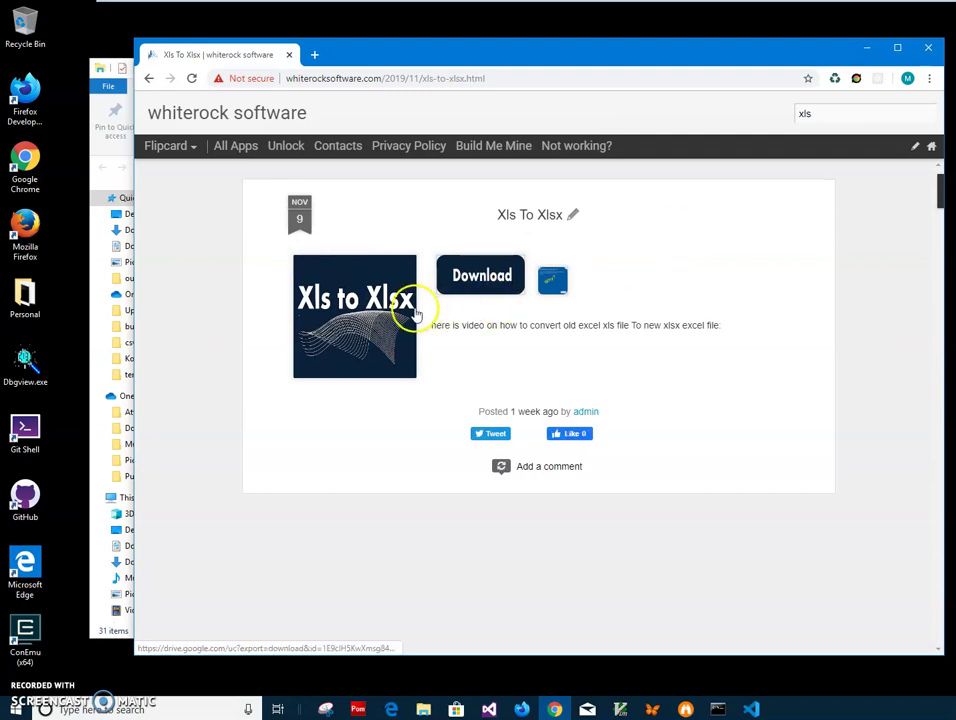
left_click(486, 284)
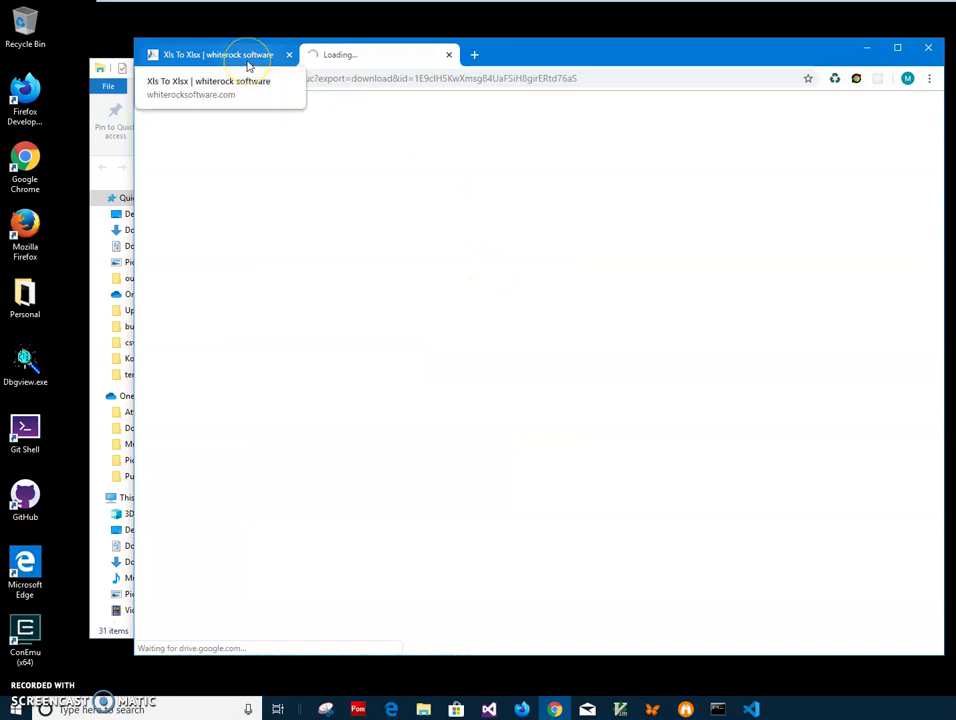
left_click(248, 65)
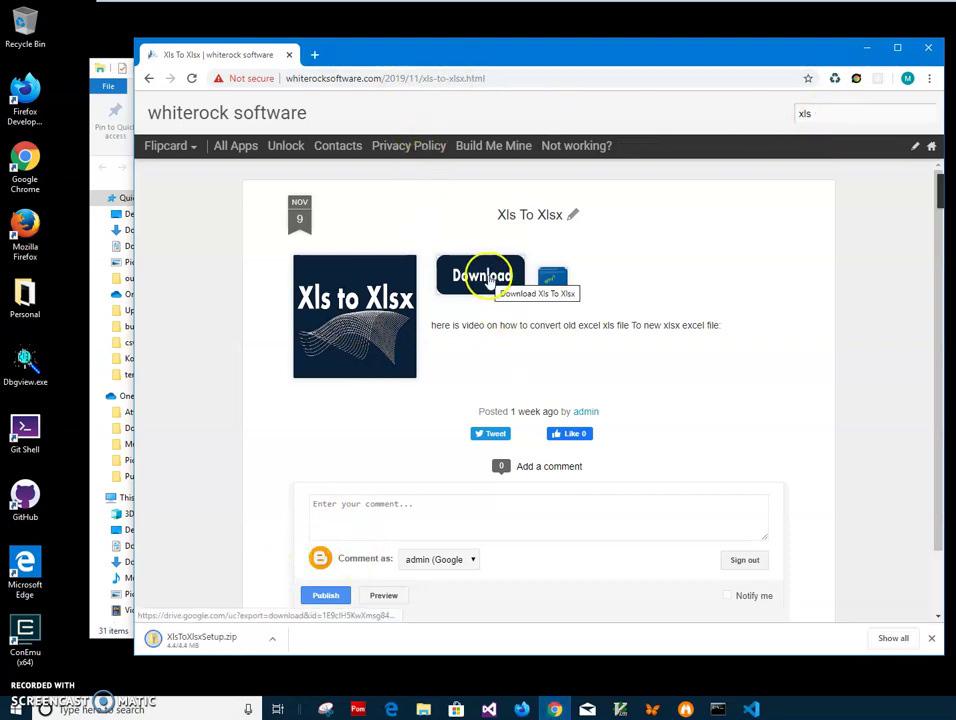
left_click(190, 643)
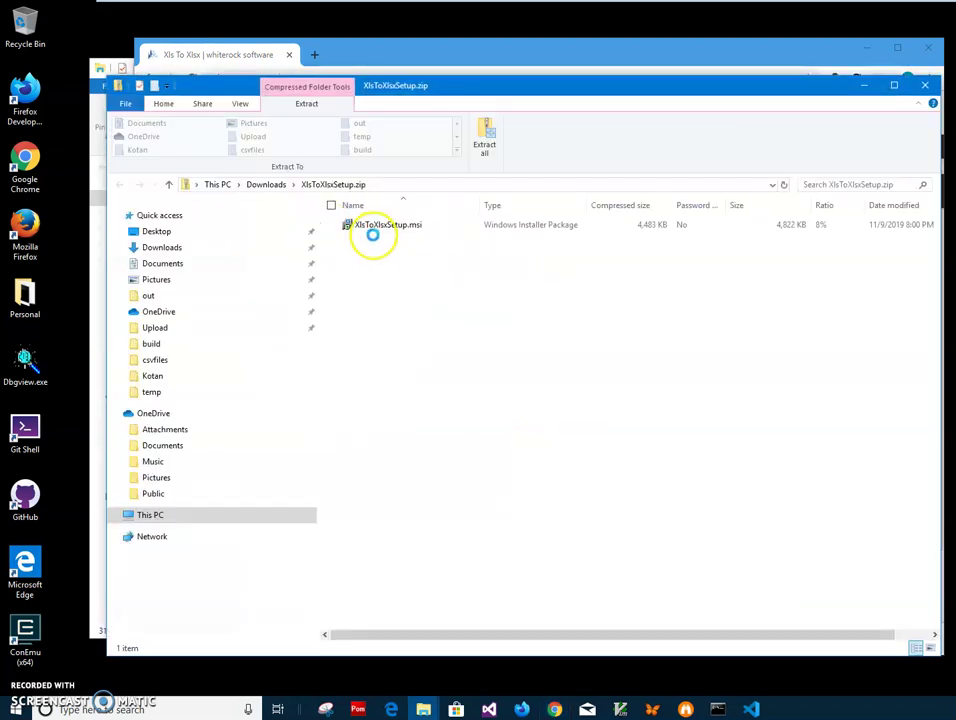
Run XlsToXlsxSetup.msi from the zip and expand the SmartScreen warning's More info details.
left_click(372, 229)
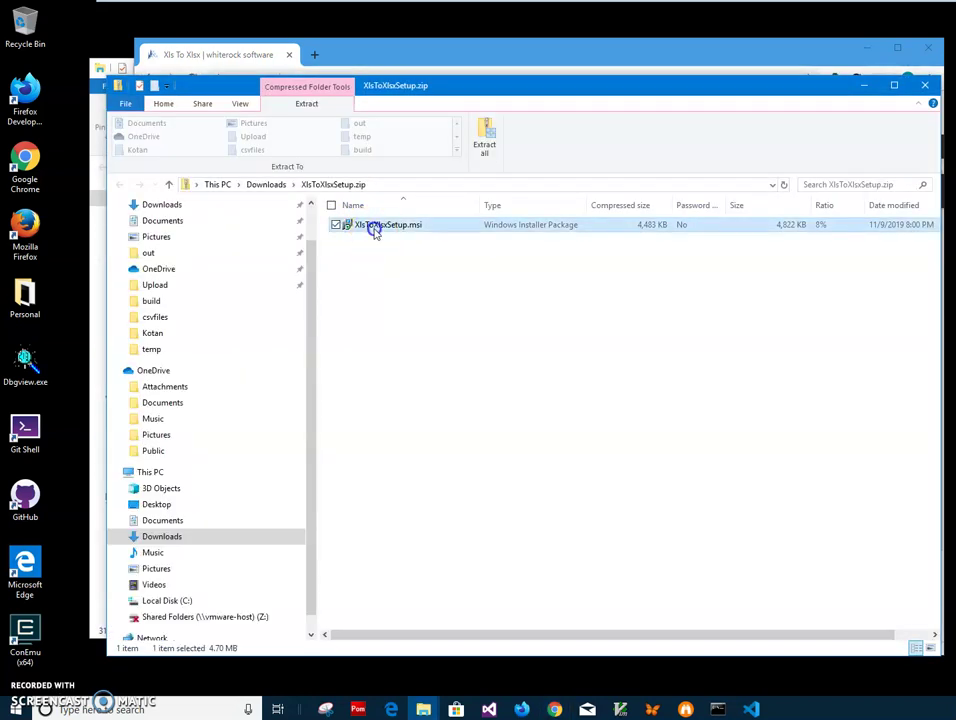
double_click(372, 228)
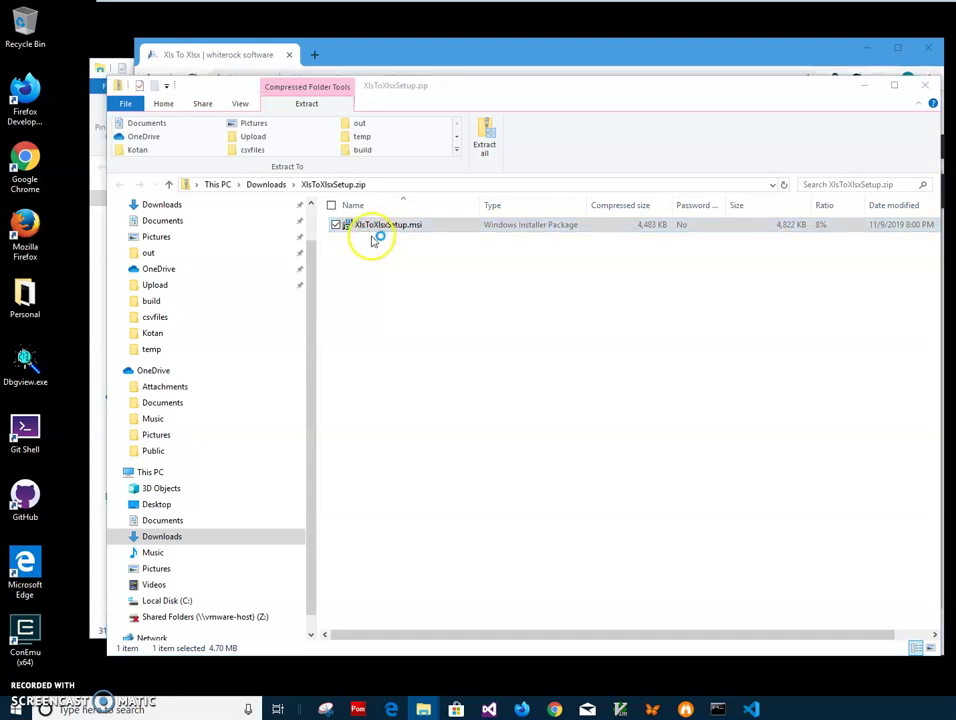
left_click(548, 271)
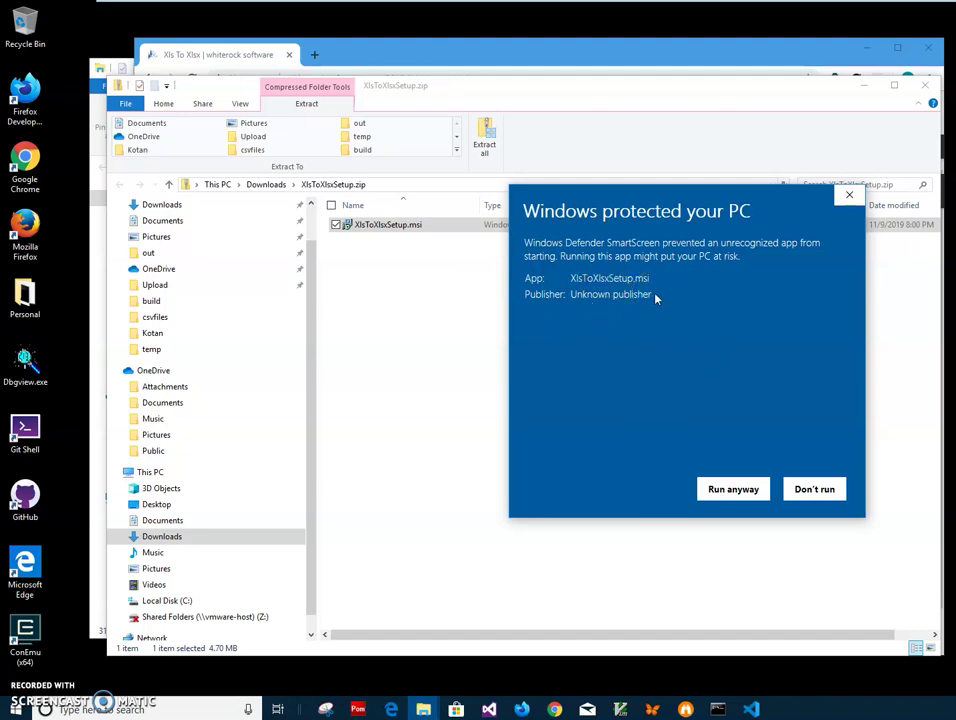
Run the installer anyway and complete the XlsToXlsx setup wizard.
left_click_drag(656, 298, 555, 305)
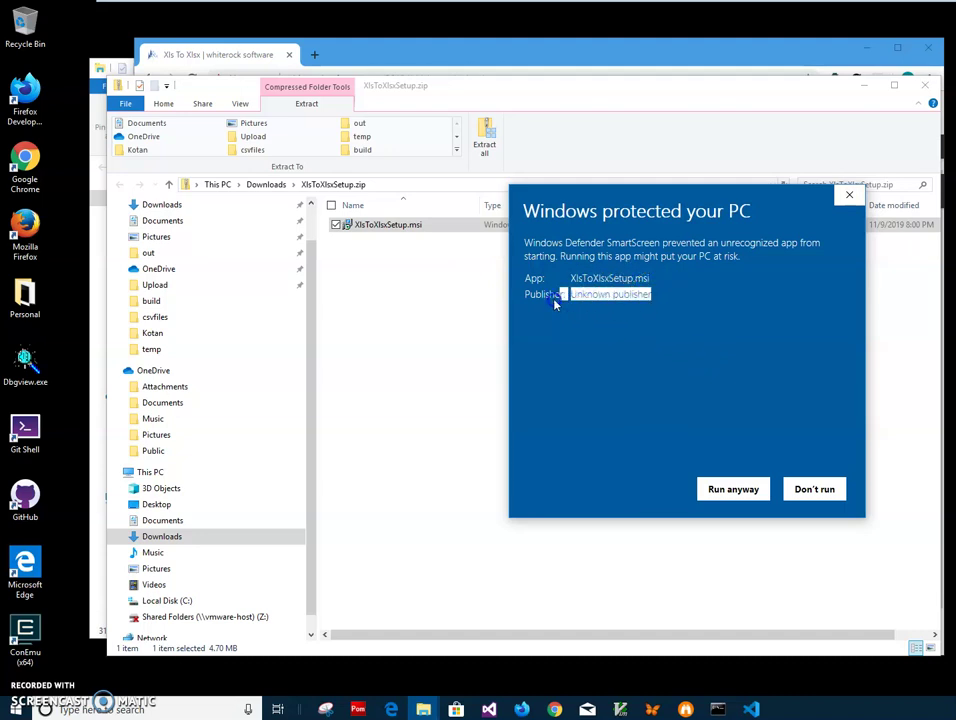
left_click(732, 488)
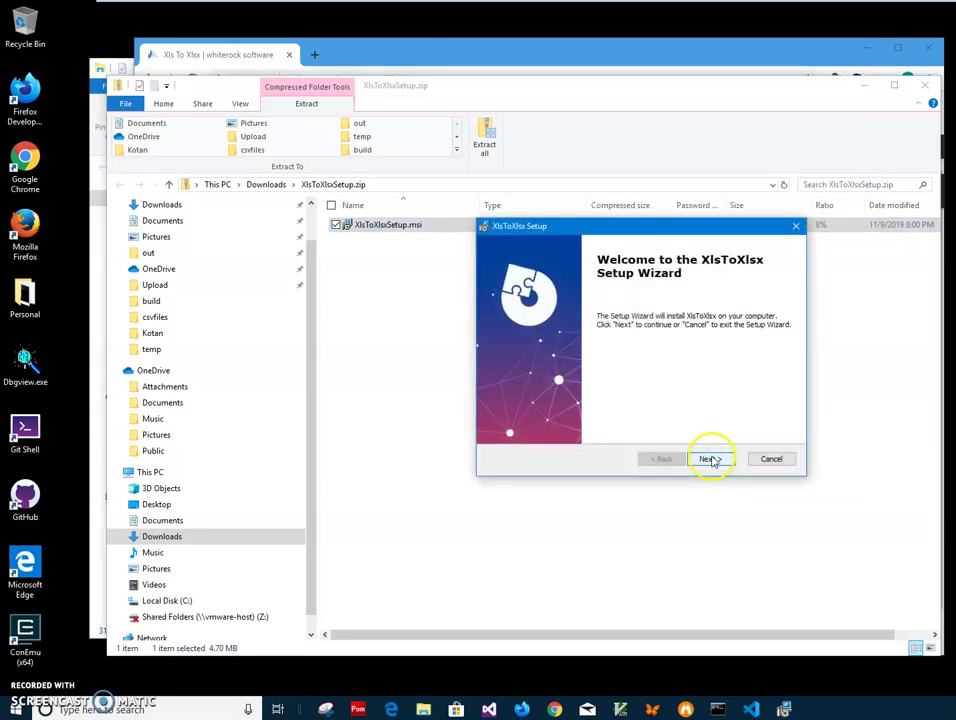
left_click(704, 457)
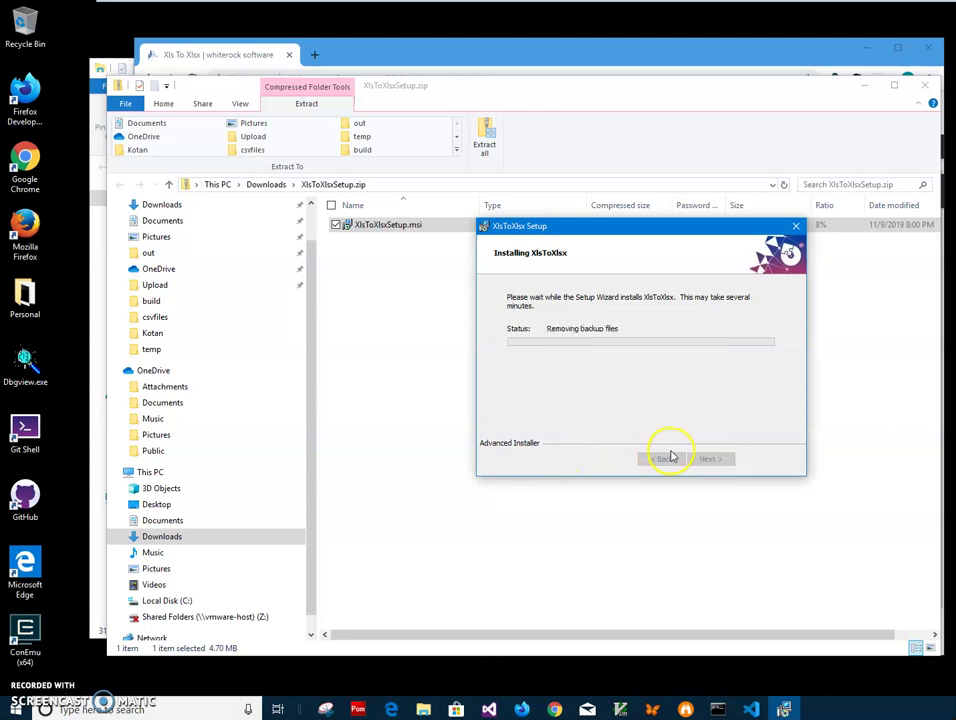
left_click(711, 460)
Close the zip folder window and minimise Chrome to show File Explorer.
left_click(66, 41)
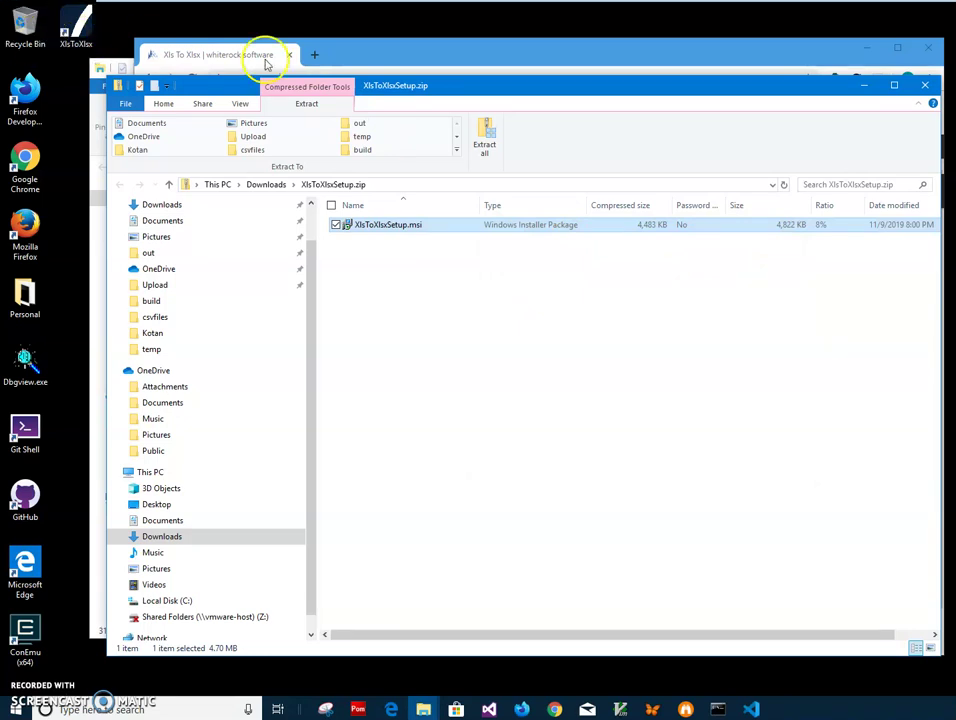
left_click(923, 85)
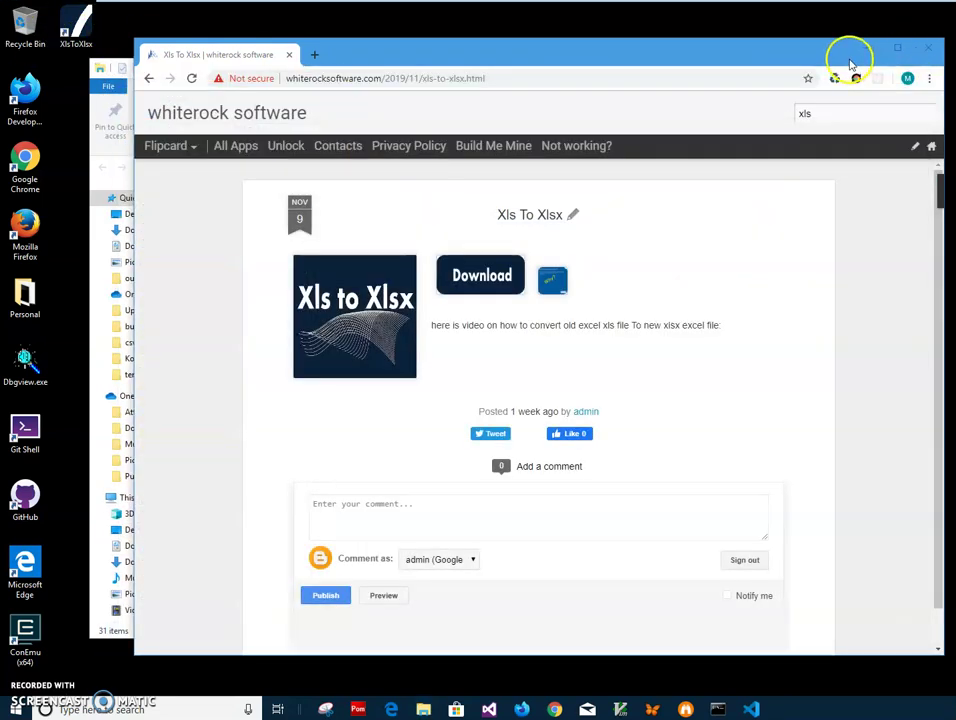
left_click(864, 48)
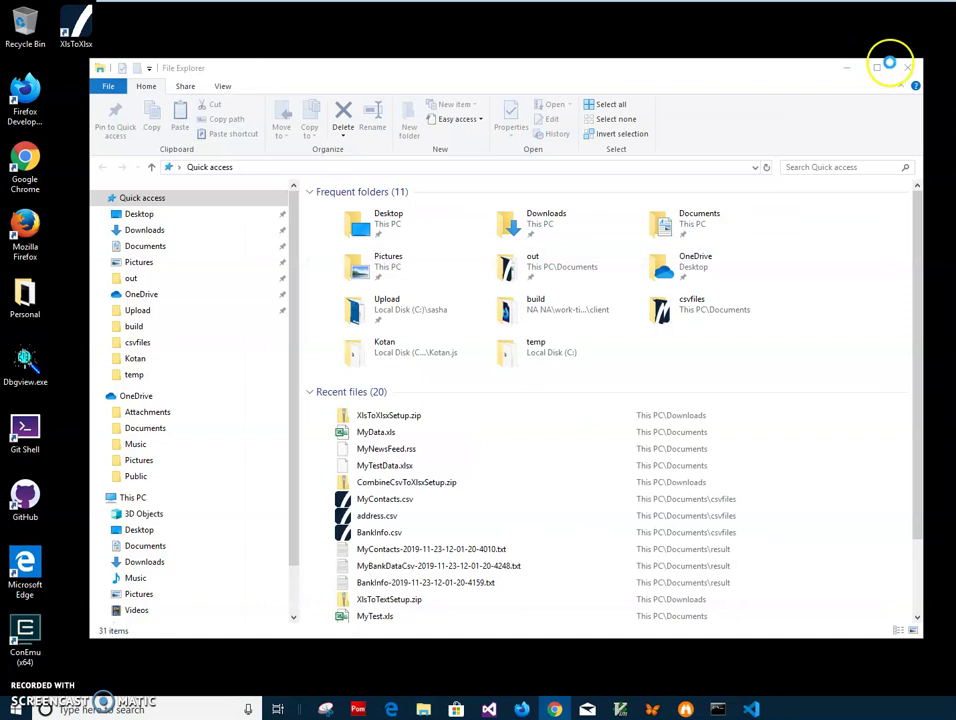
Launch Xls To Xlsx from its desktop shortcut and move its window up and left.
left_click(80, 35)
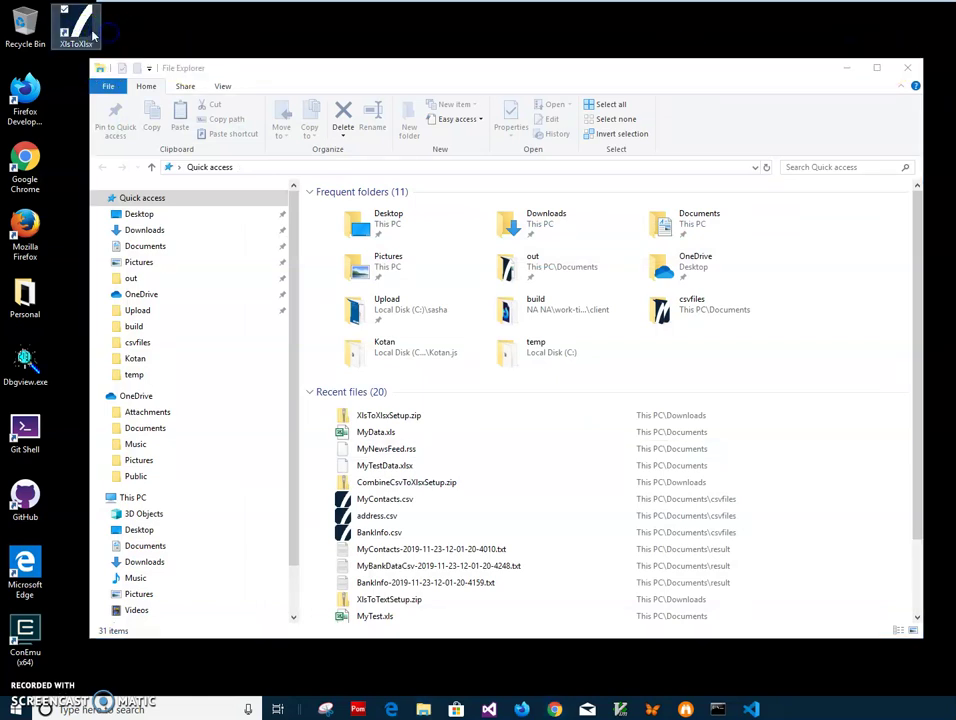
double_click(80, 35)
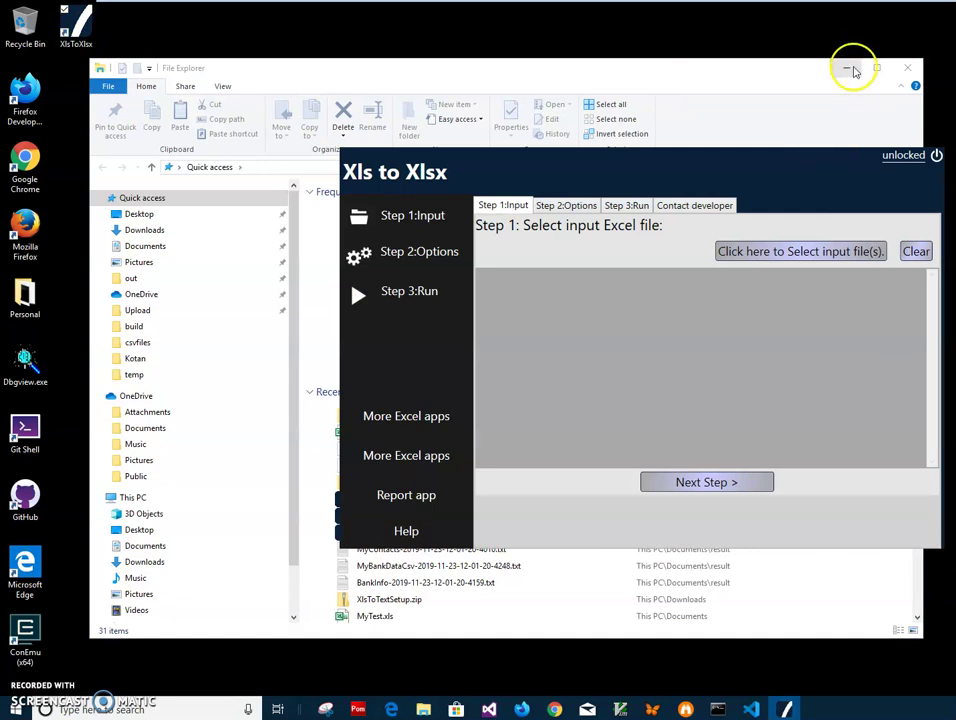
left_click(848, 68)
mouse_move(762, 170)
left_mouse_down()
mouse_move(689, 154)
mouse_move(683, 128)
left_mouse_up()
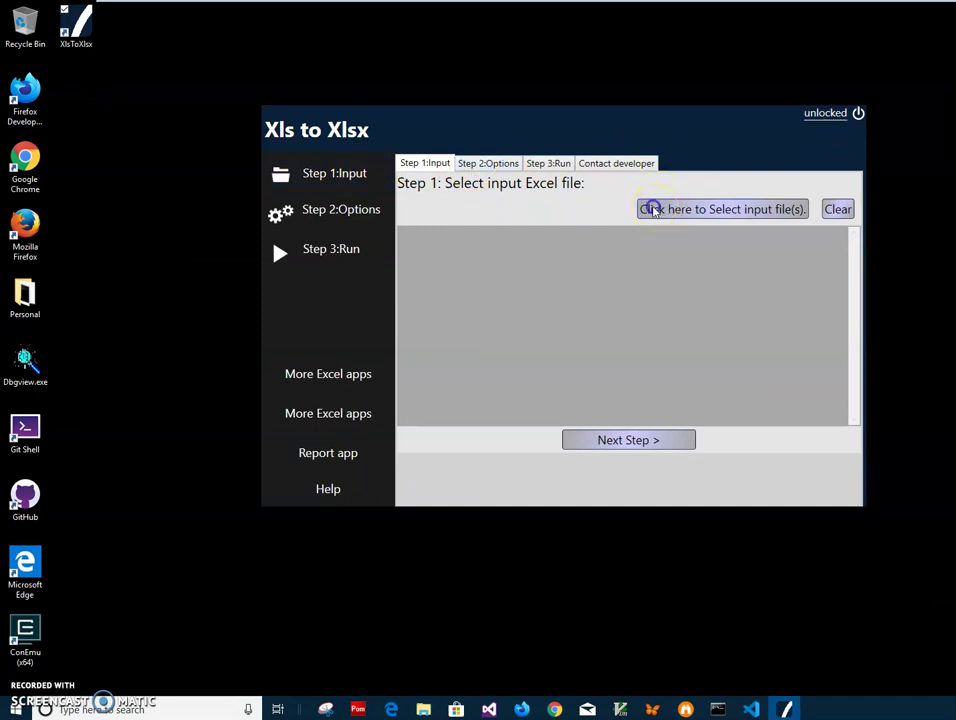
Select MyData.xls from Documents as the converter's input file.
left_click(688, 224)
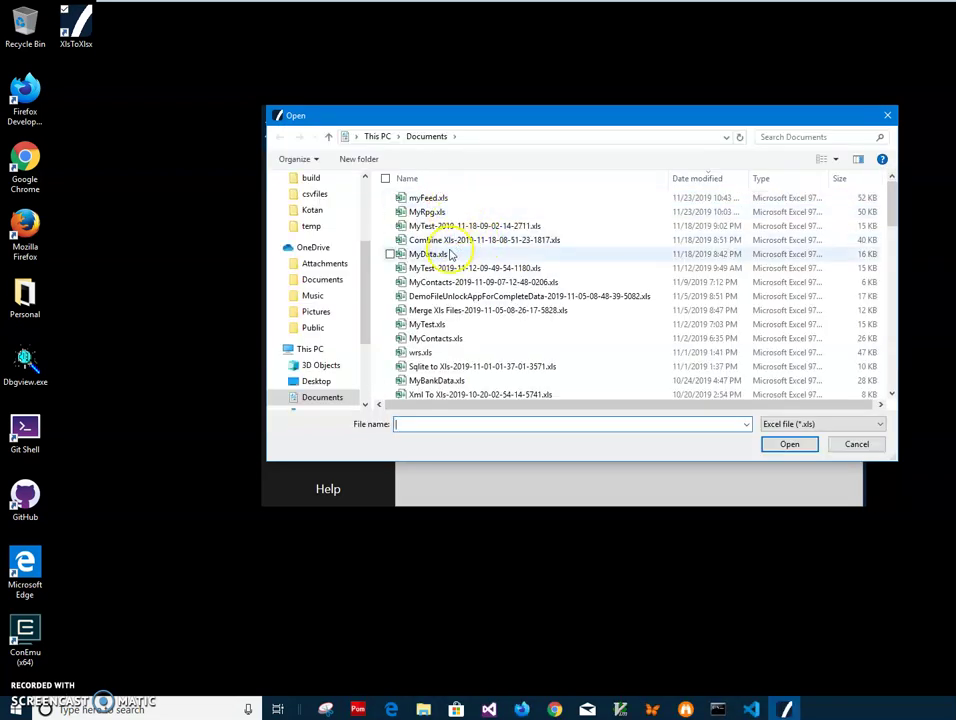
left_click(428, 254)
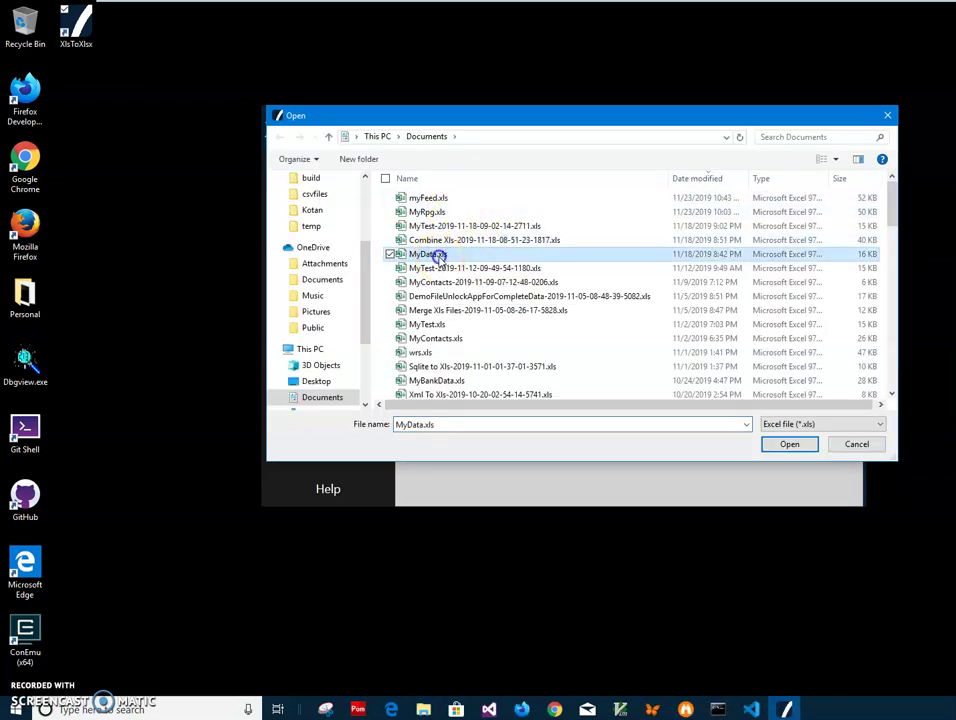
double_click(437, 256)
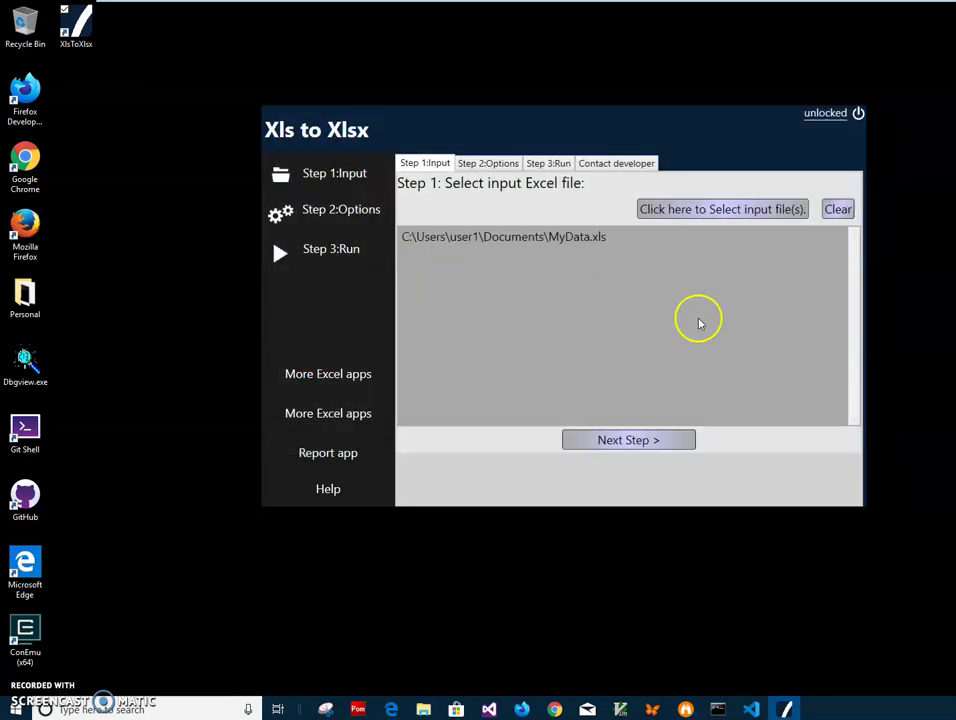
Advance to Step 3 and run the conversion of MyData.xls into MyData.xlsx.
left_click(647, 446)
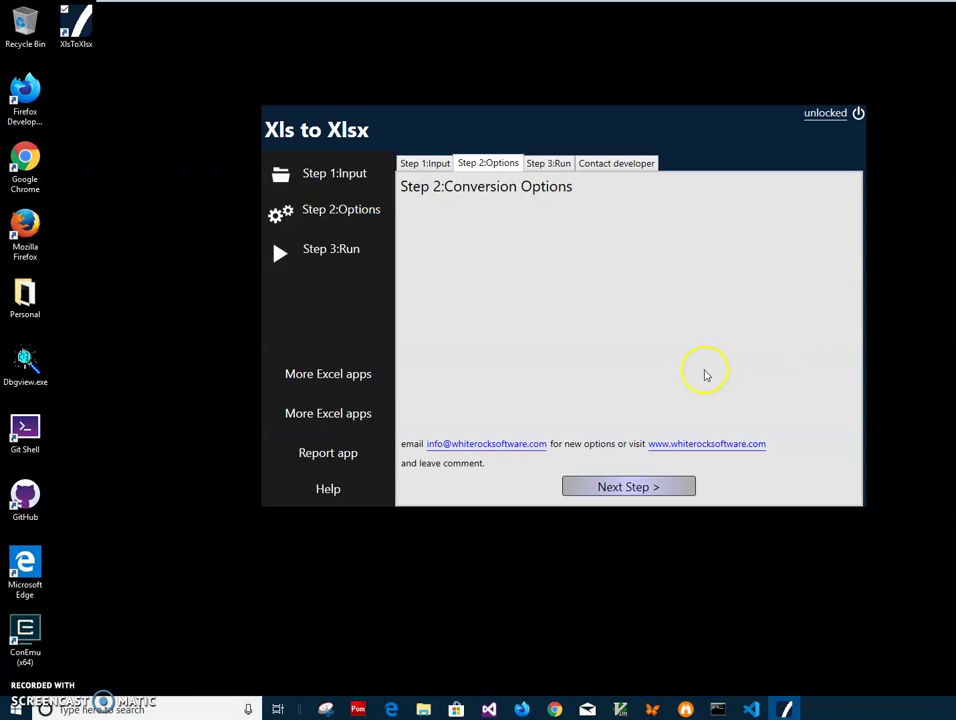
left_click(629, 488)
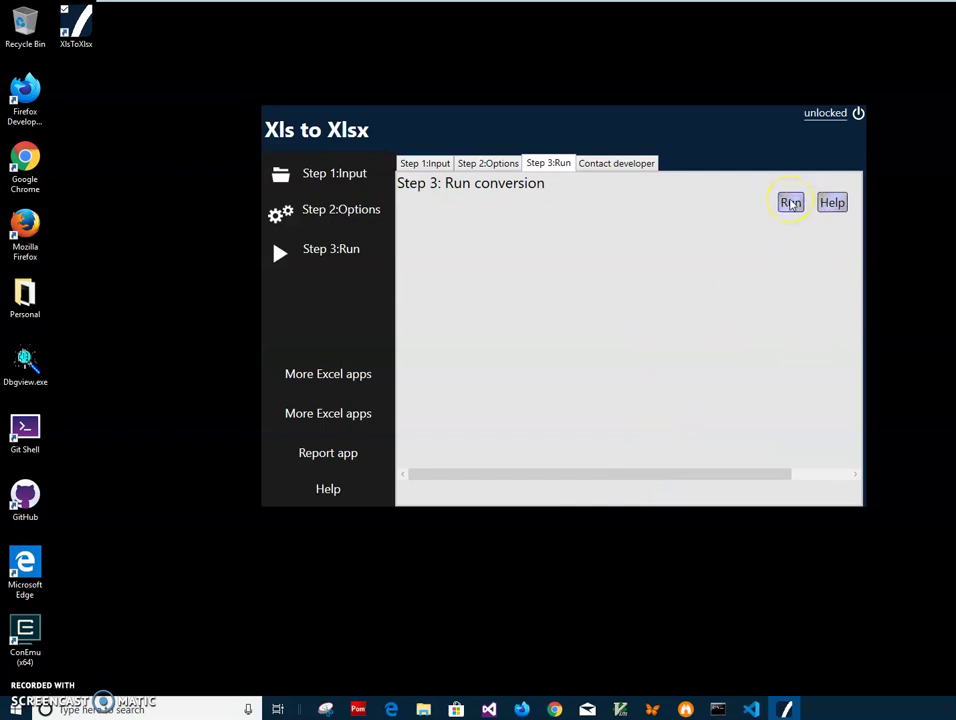
left_click(790, 204)
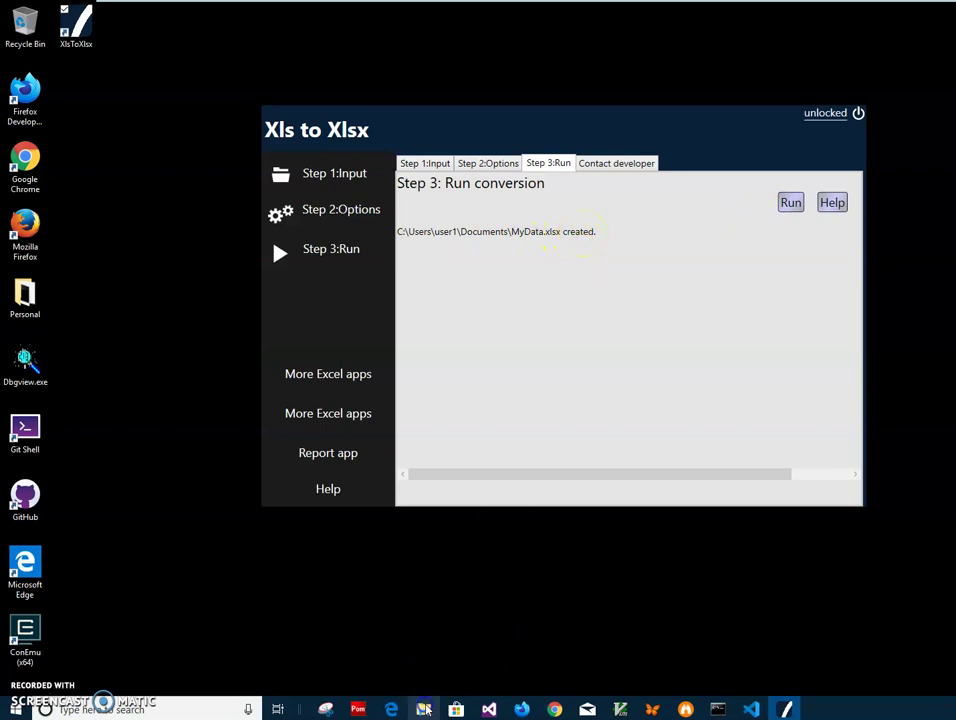
Open a File Explorer window over the converter and show the Documents folder.
left_click(424, 710)
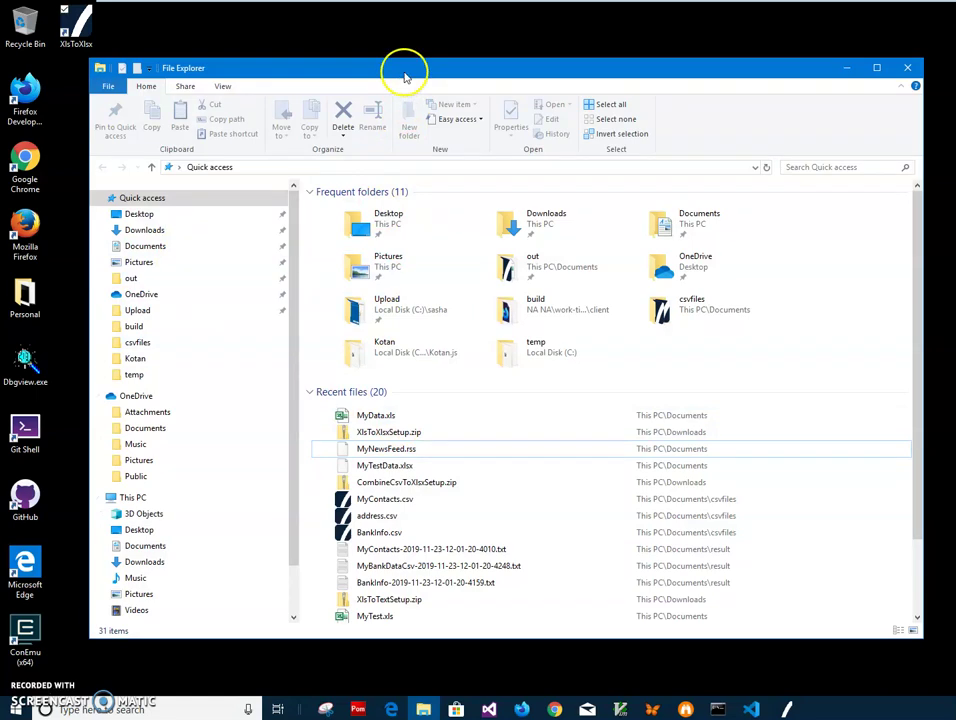
left_click_drag(404, 77, 519, 253)
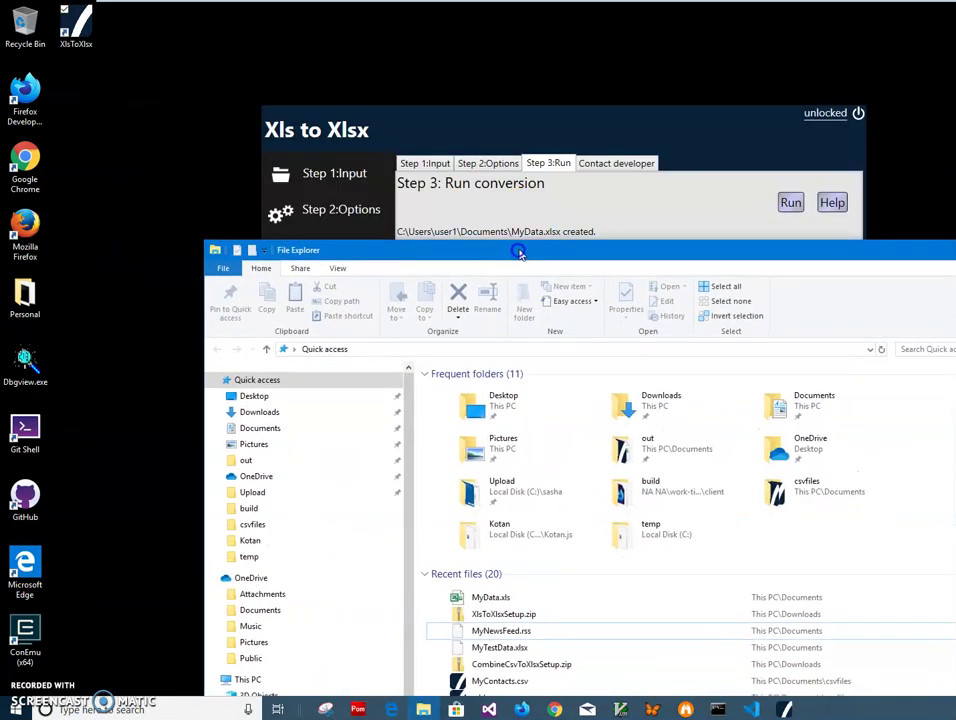
left_click_drag(519, 253, 393, 145)
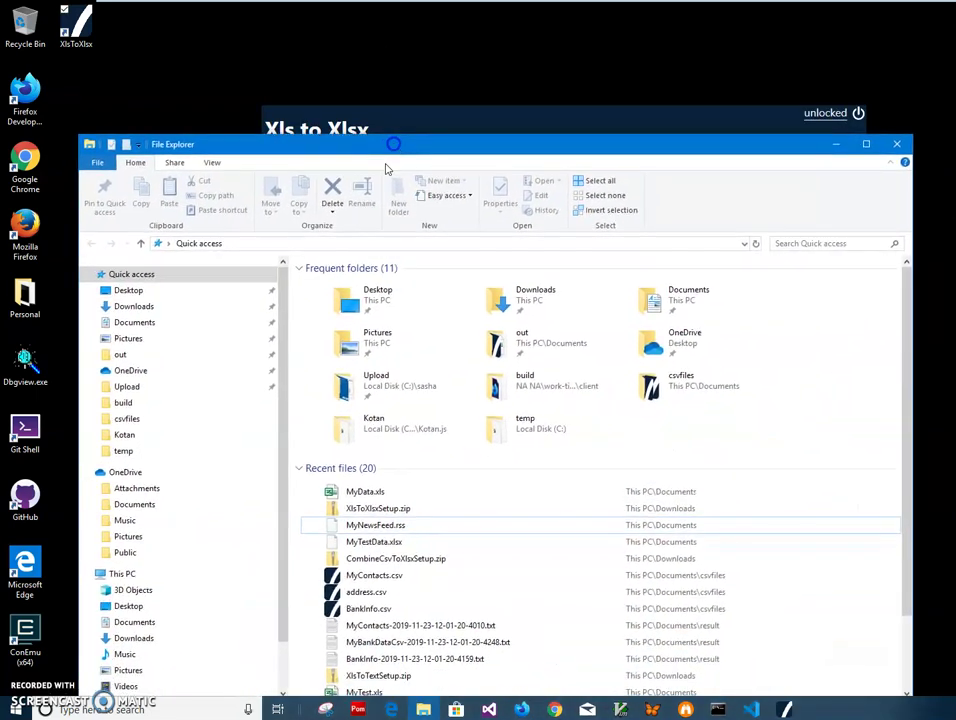
left_click(152, 322)
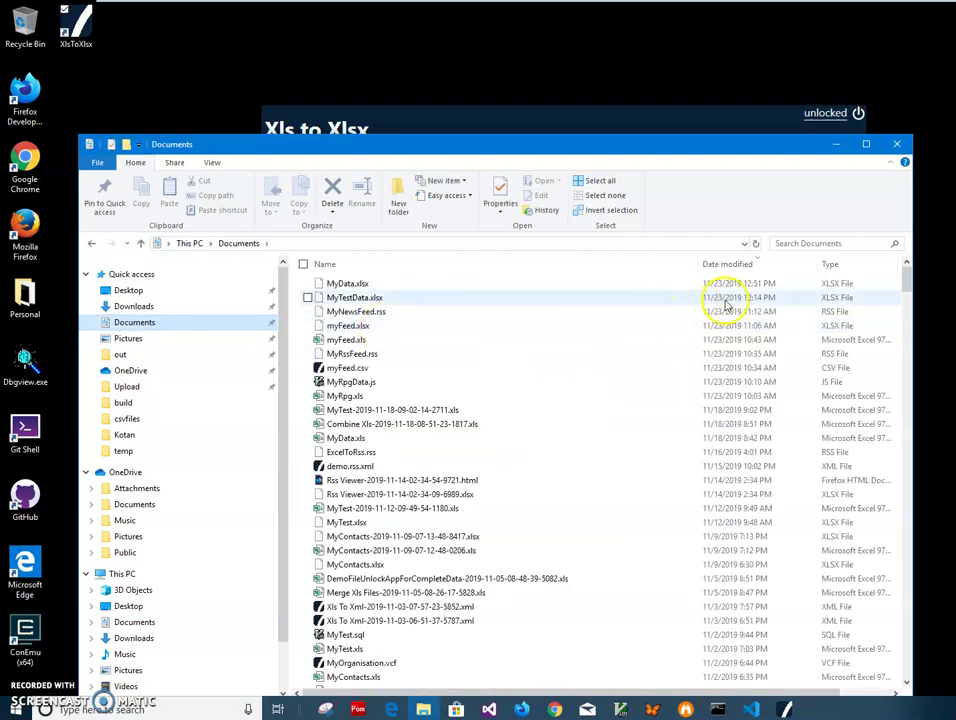
Refresh Documents and right-click the new MyData.xlsx for its open options.
left_click(495, 283)
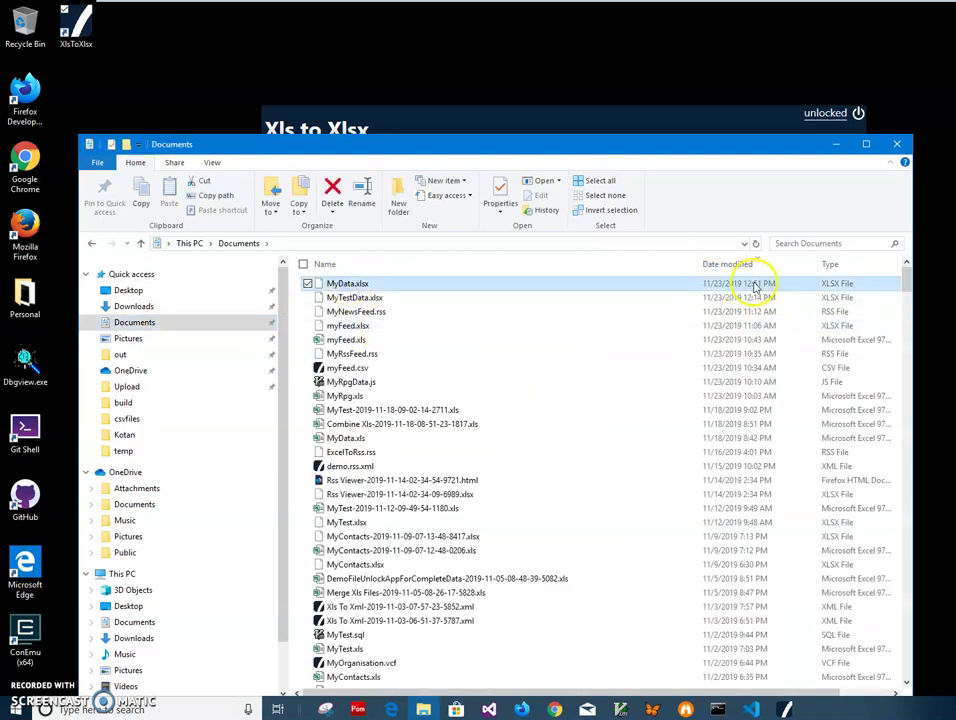
right_click(559, 308)
left_click(525, 361)
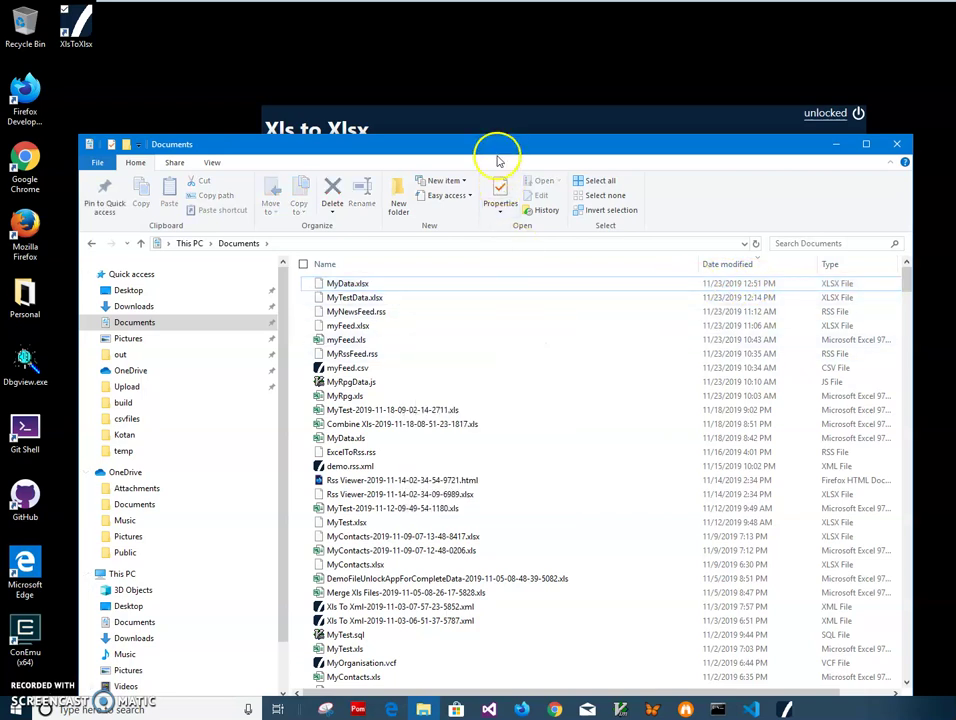
left_click(367, 285)
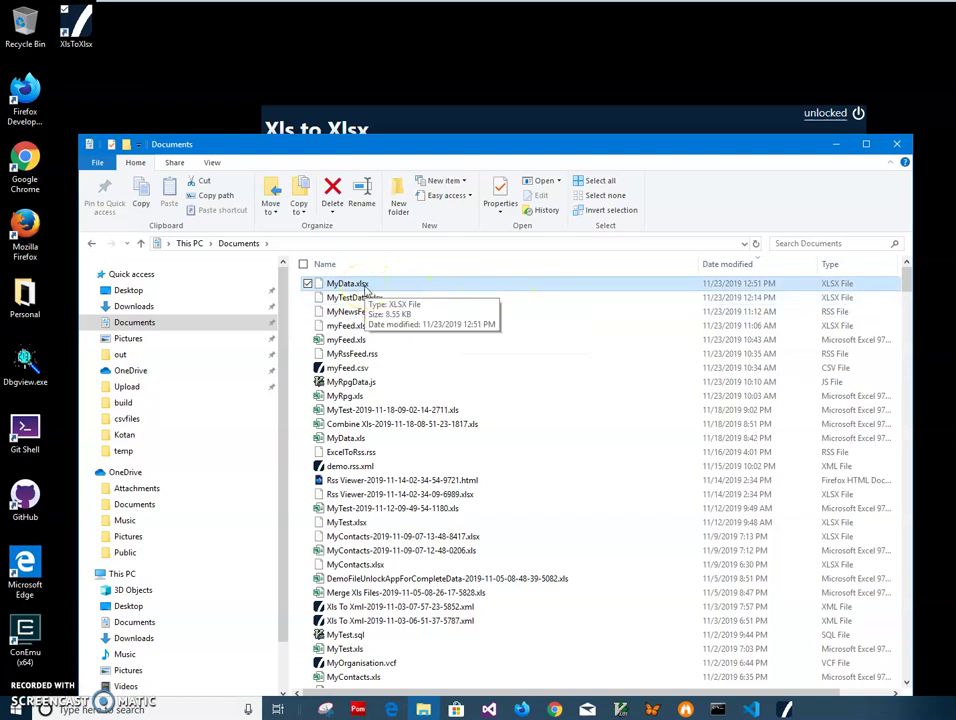
left_click(348, 441)
right_click(344, 284)
mouse_move(205, 368)
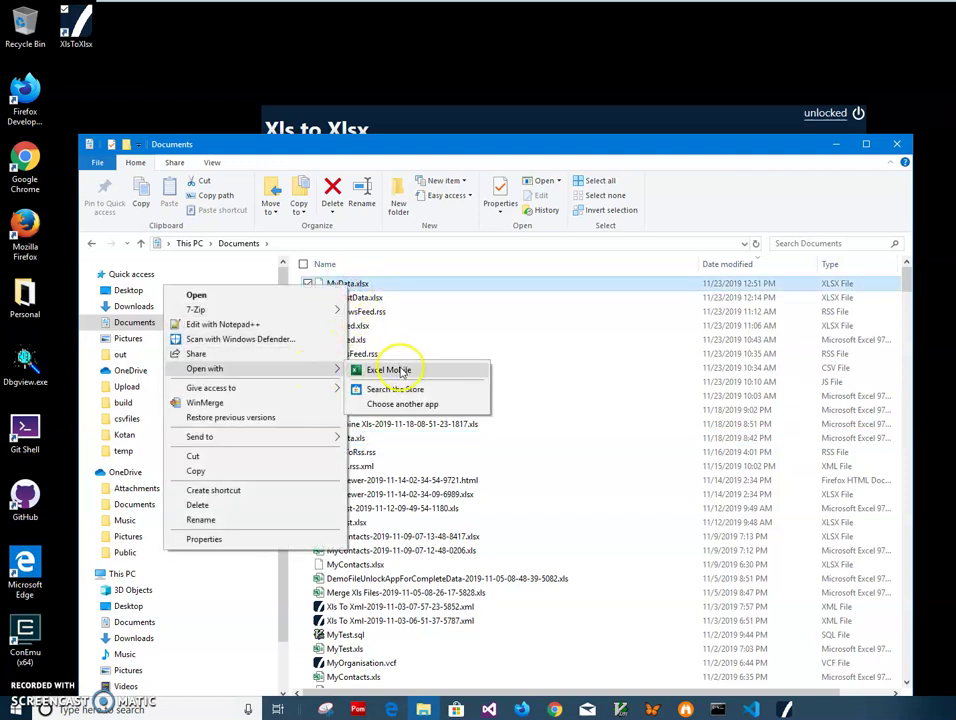
Open MyData.xlsx in Excel Mobile and check contacts cells A7 and B8.
left_click(352, 368)
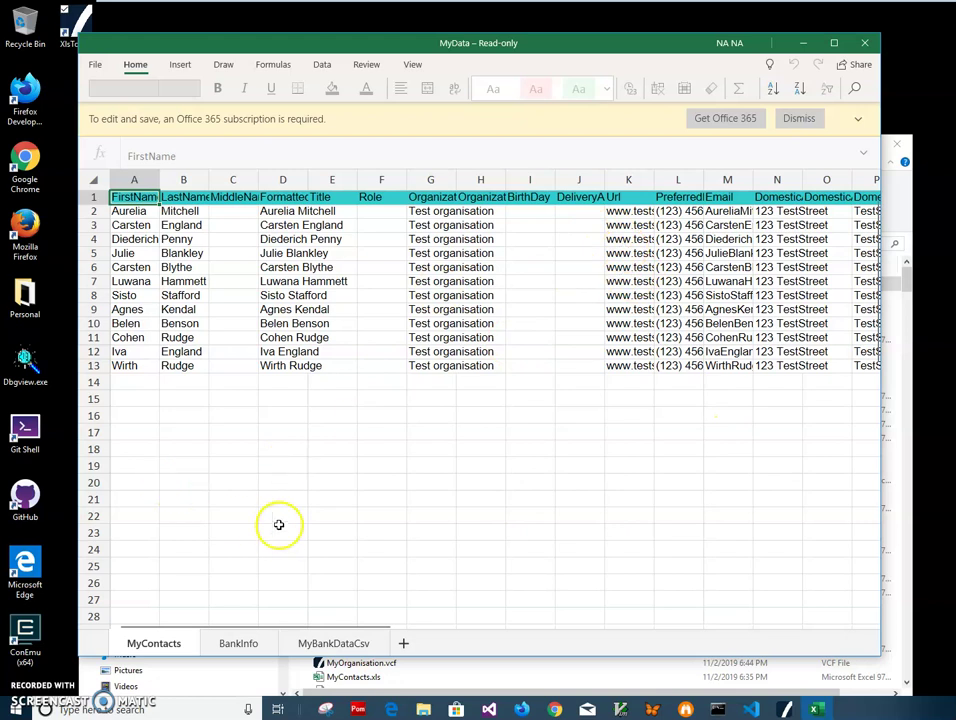
left_click(133, 281)
left_click(183, 295)
Browse the BankInfo and MyBankDataCsv sheets, checking bank data cells H23 and C27.
left_click(245, 645)
left_click(345, 645)
left_click(380, 436)
left_click(472, 505)
scroll(445, 500, "down", 3)
left_click(212, 423)
scroll(218, 430, "up", 1)
scroll(240, 500, "up", 3)
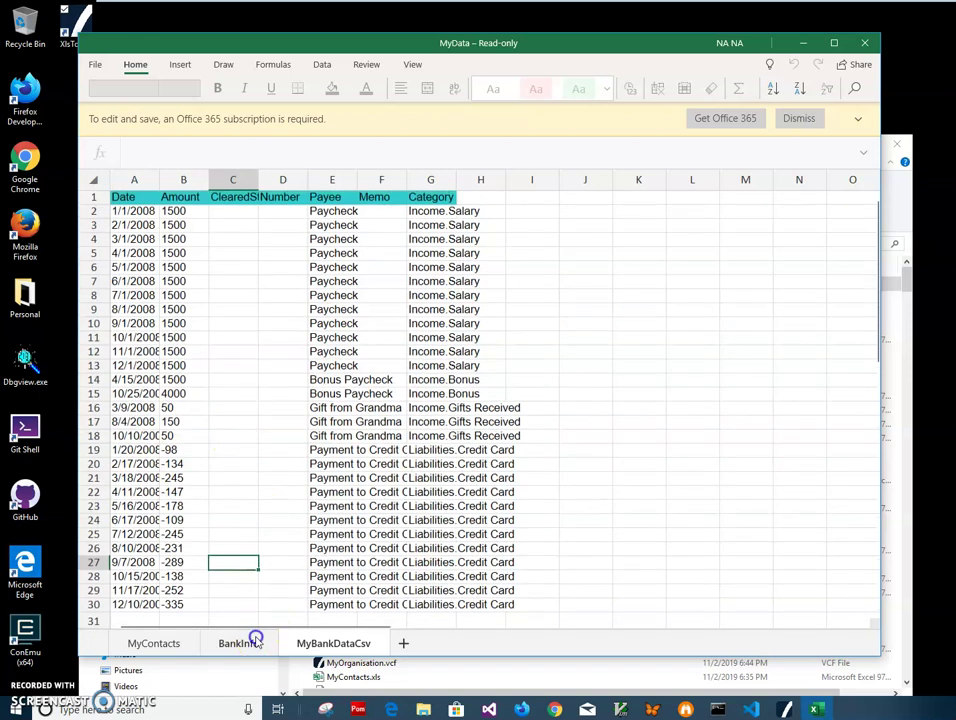
Return to MyContacts, check cells B13 and A15, and dismiss the Office 365 notice.
left_click(250, 641)
left_click(148, 641)
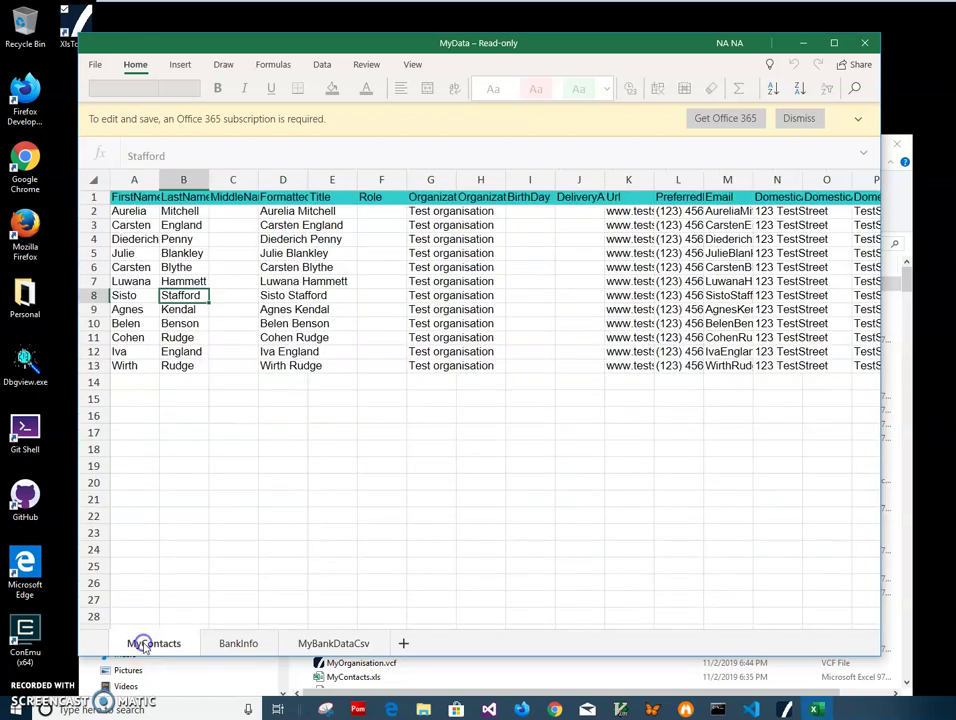
left_click(163, 368)
left_click(144, 397)
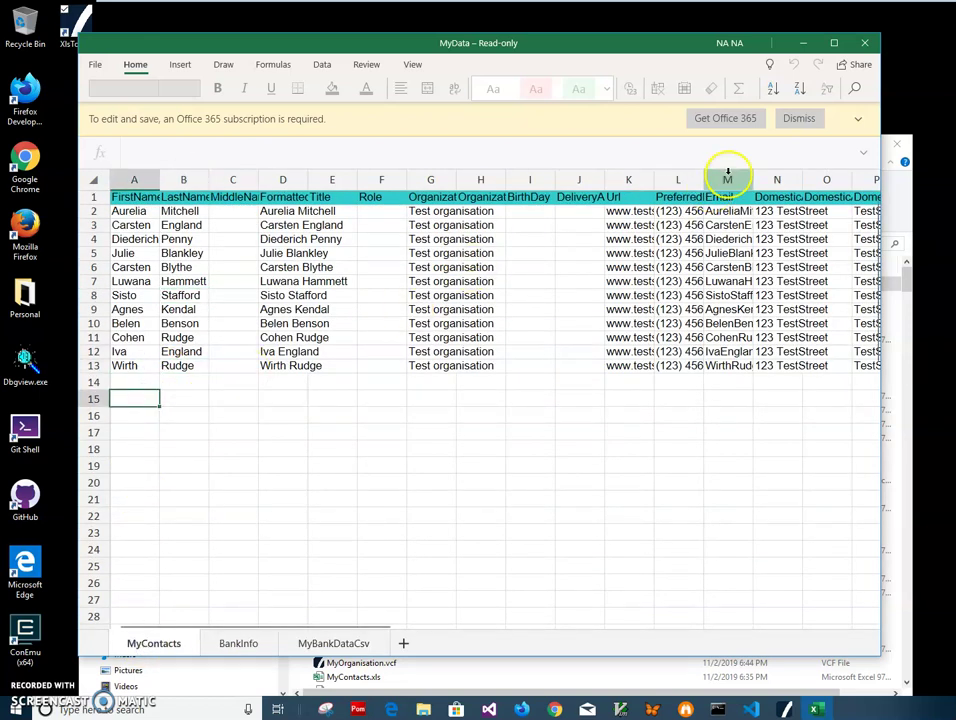
left_click(806, 121)
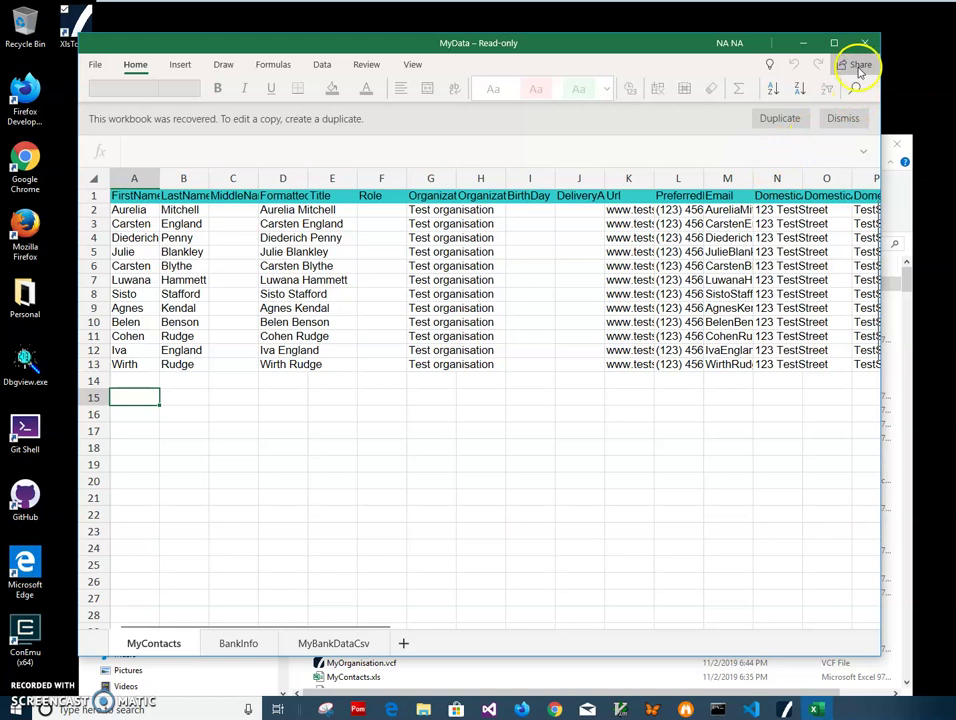
Dismiss the recovered-workbook banner, check contacts cells D4, D10 and D12, and reposition Excel.
left_click(288, 350)
left_click(316, 278)
left_click(305, 238)
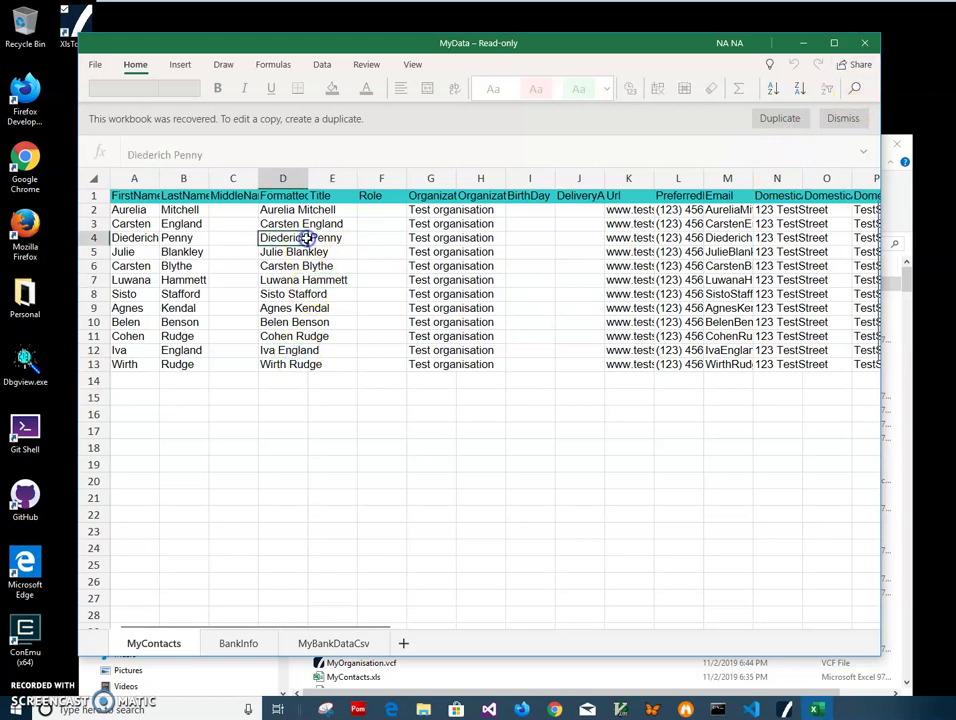
left_click(820, 120)
left_click(263, 287)
left_click(283, 203)
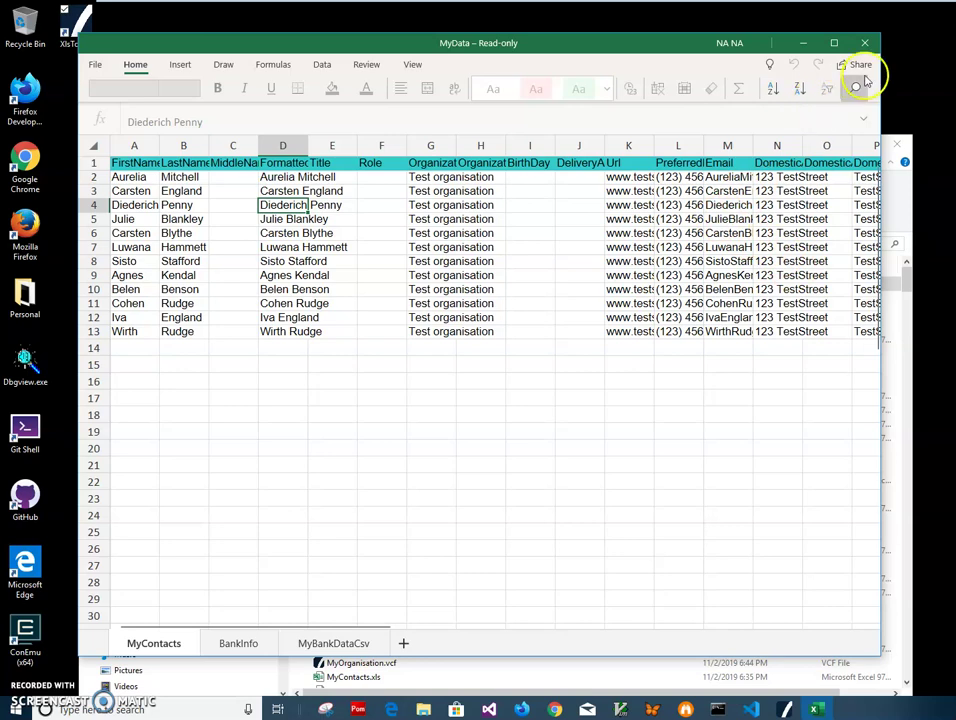
mouse_move(690, 42)
left_mouse_down()
mouse_move(775, 78)
mouse_move(689, 48)
left_mouse_up()
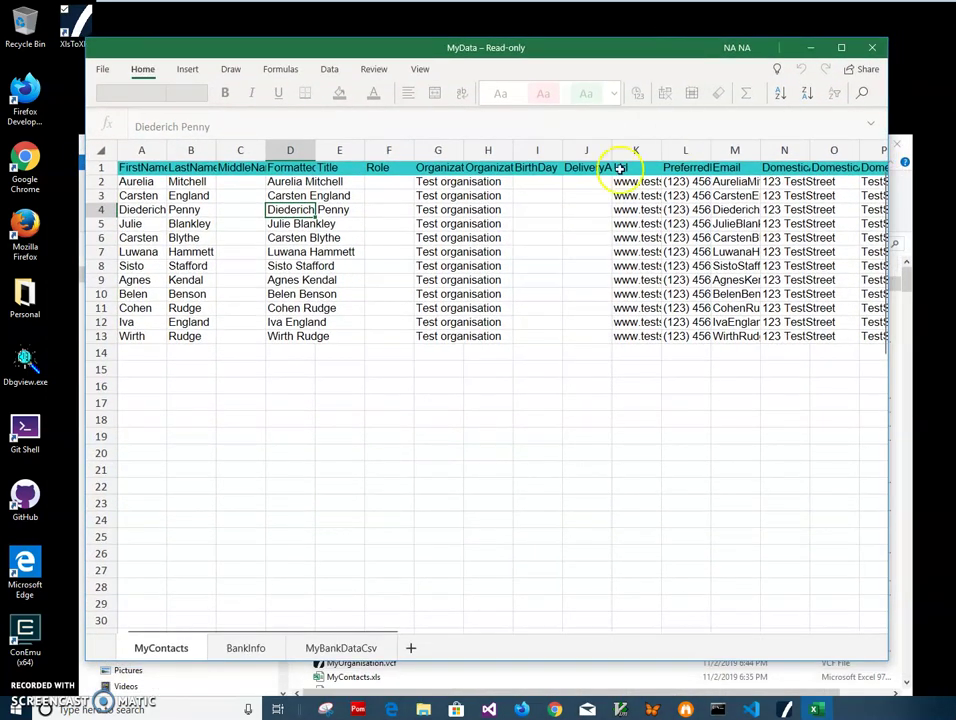